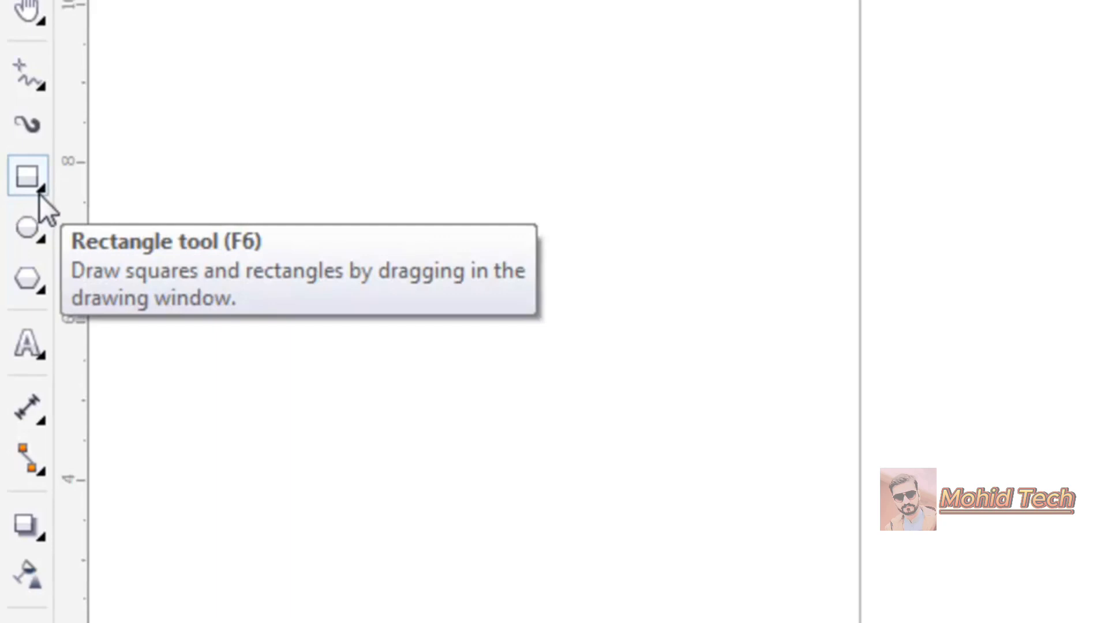
left_click(40, 194)
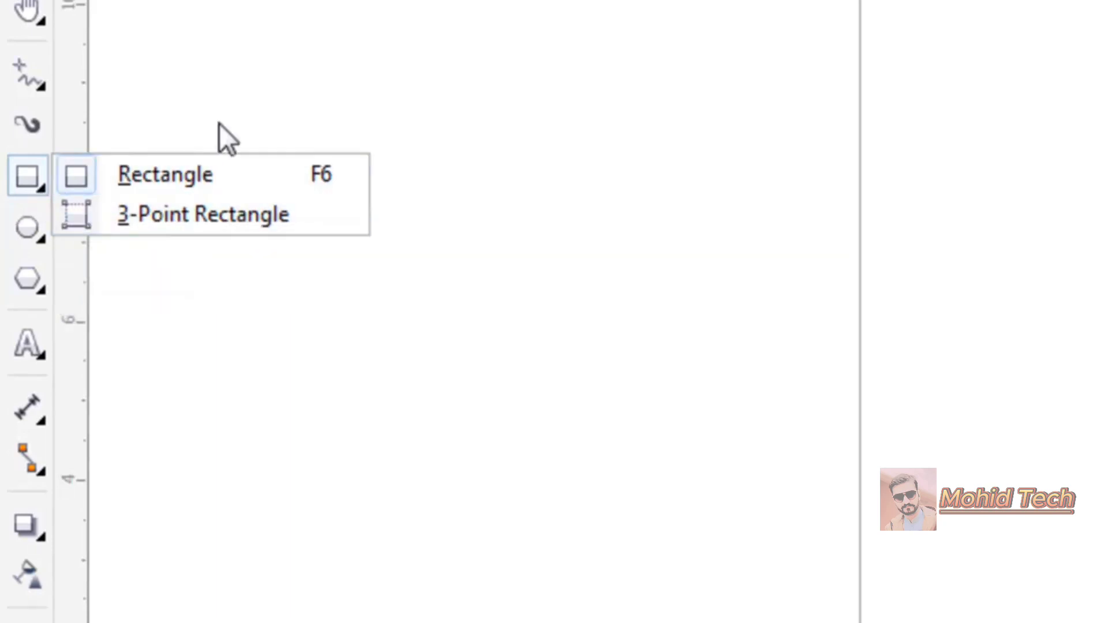
mouse_move(32, 220)
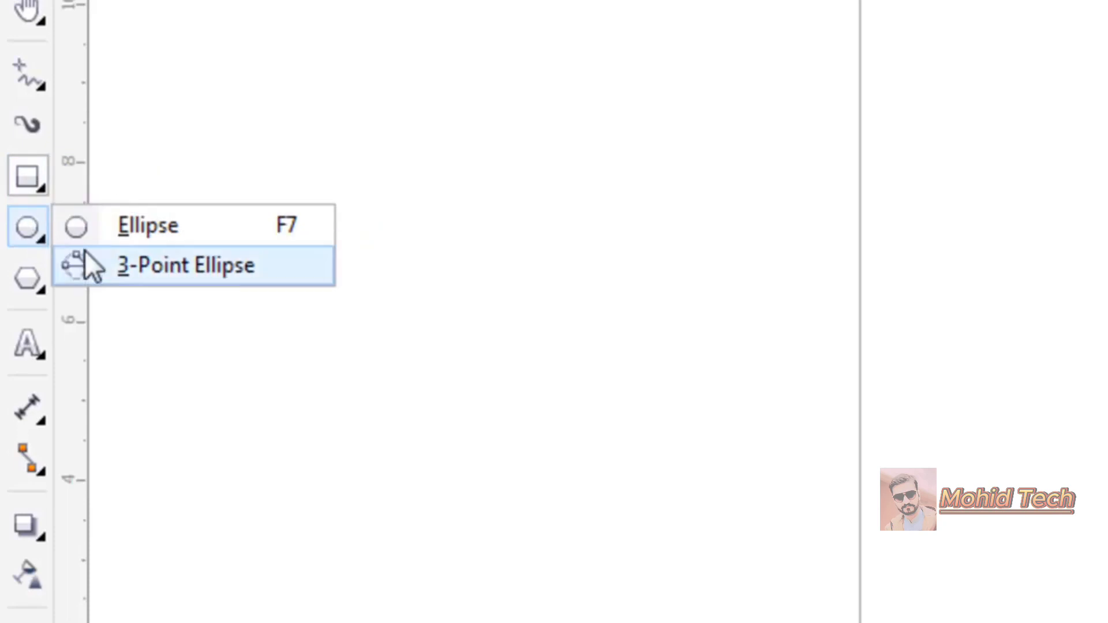
mouse_move(27, 288)
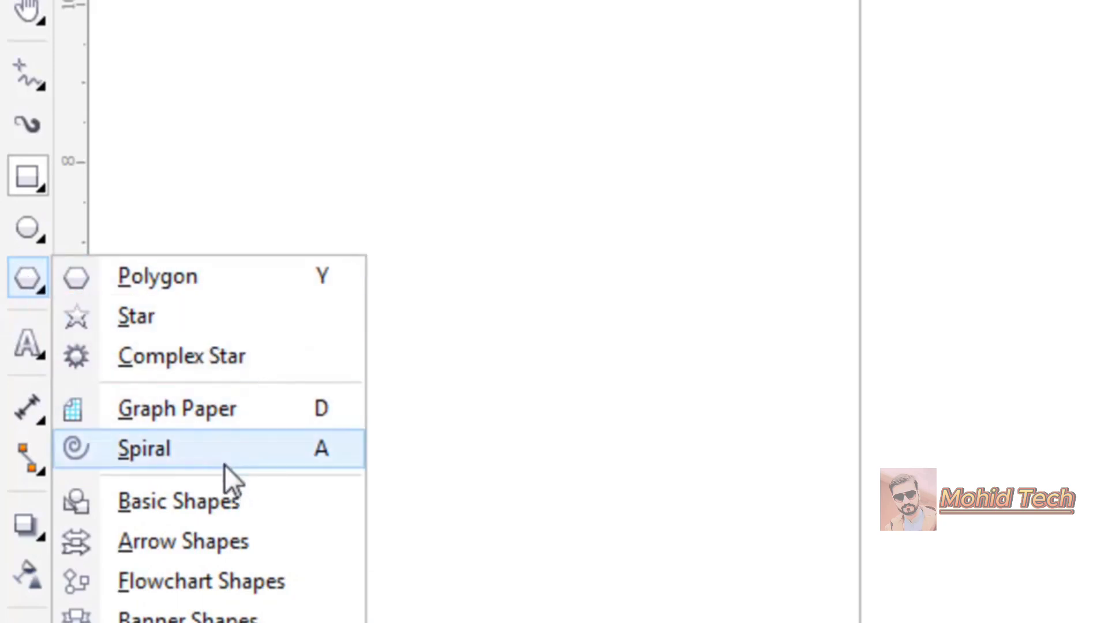
left_click(564, 229)
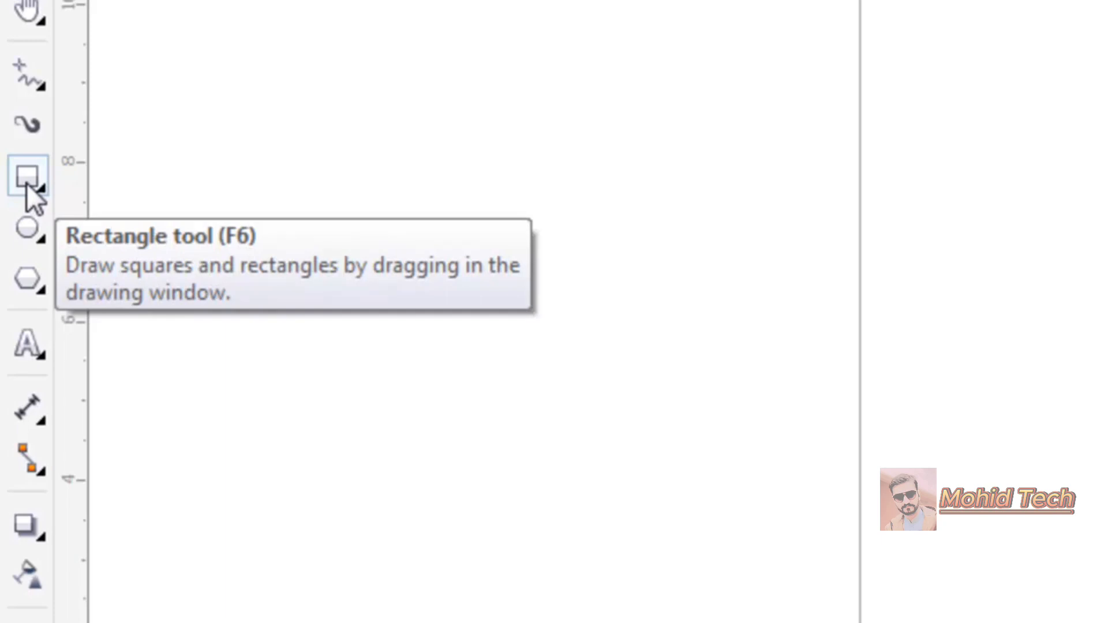
- Draw four practice rectangles of different sizes across the page and the area around it, and delete them all
mouse_move(654, 82)
left_mouse_down()
mouse_move(905, 226)
mouse_move(949, 269)
mouse_move(926, 331)
left_mouse_up()
left_click_drag(829, 121, 1033, 312)
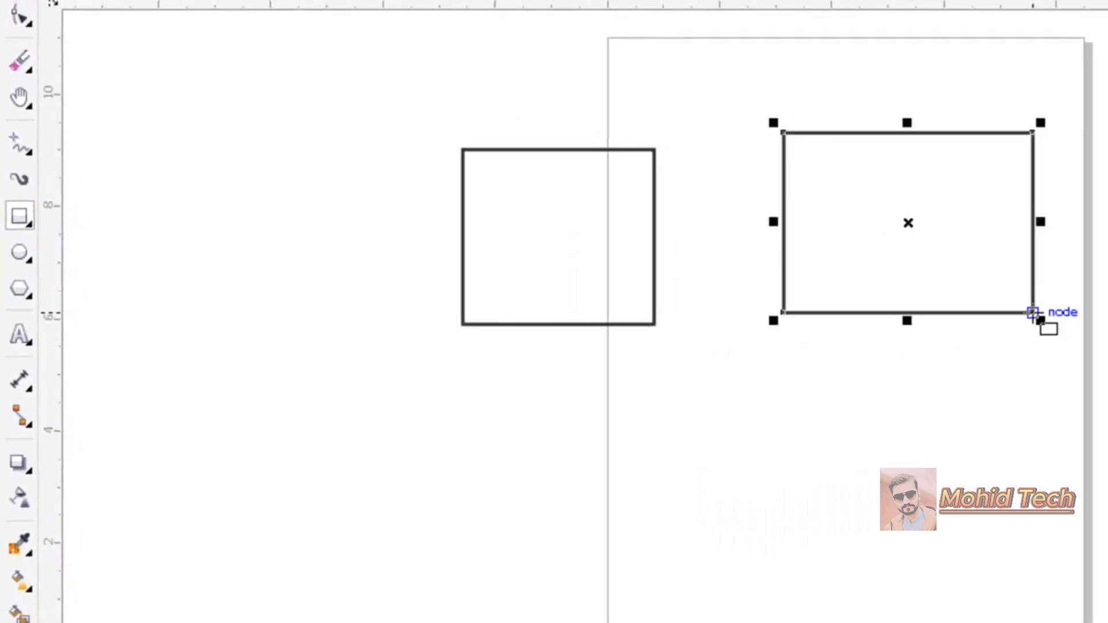
left_click_drag(1079, 224, 1107, 323)
left_click_drag(786, 189, 888, 286)
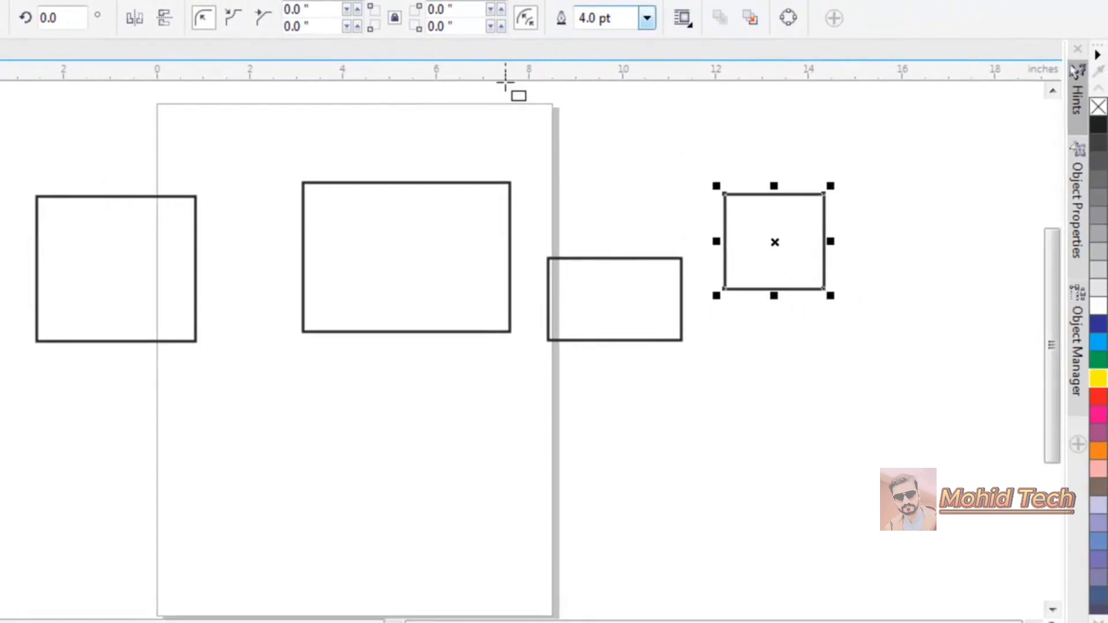
key("ctrl+a")
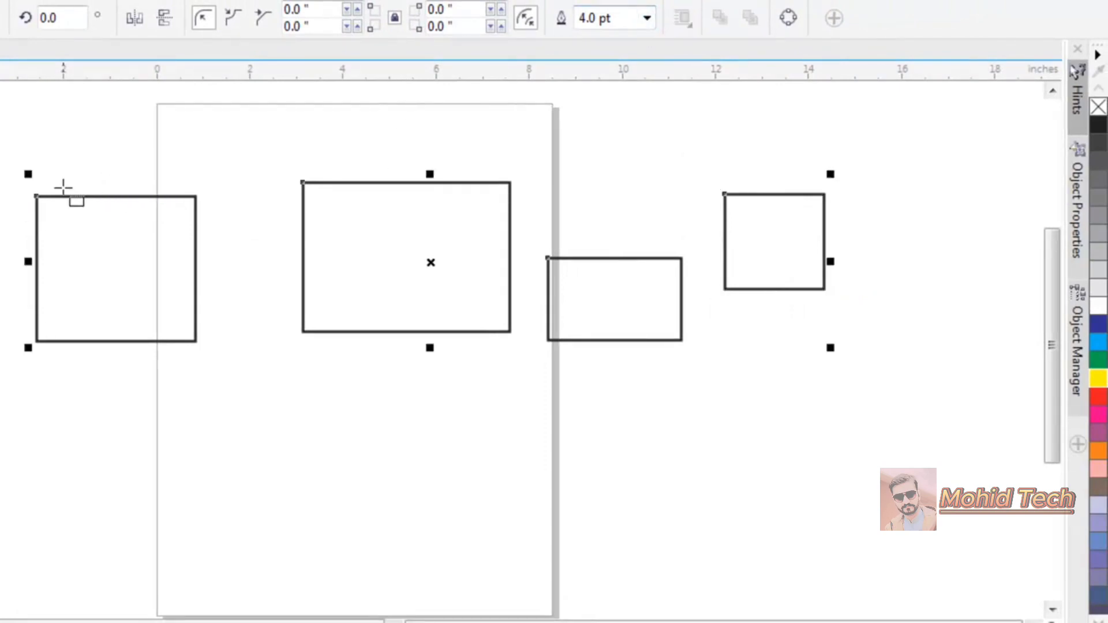
key("Delete")
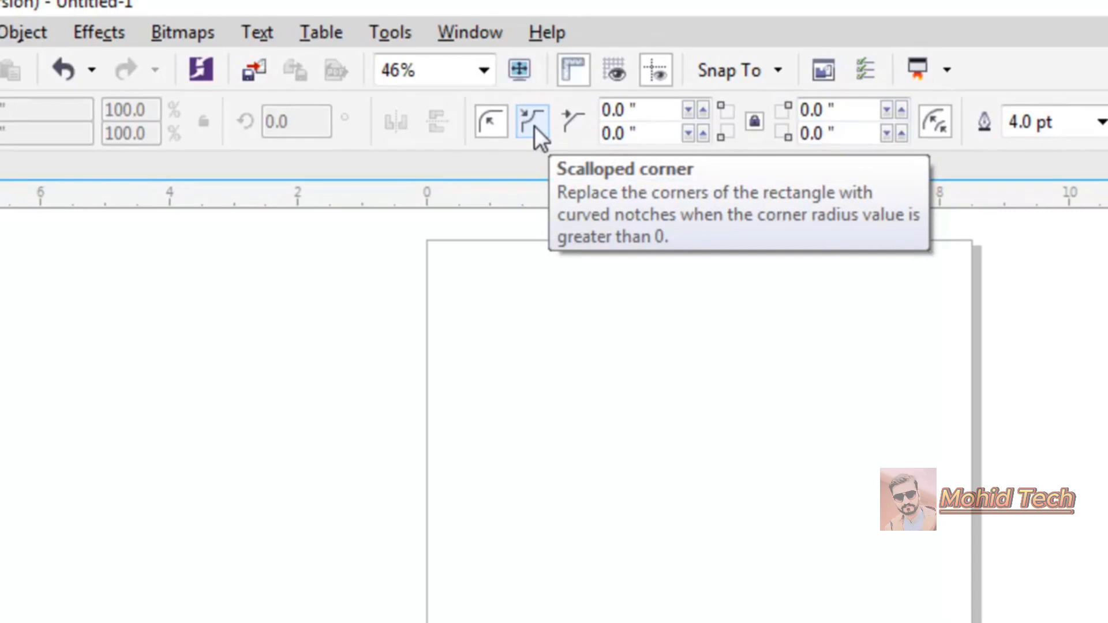
- Draw a light blue rectangle about 4.19 by 3.43 inches over the page's left edge and a yellow one about 4.19 by 4.49 inches beside it
left_click_drag(334, 299, 568, 471)
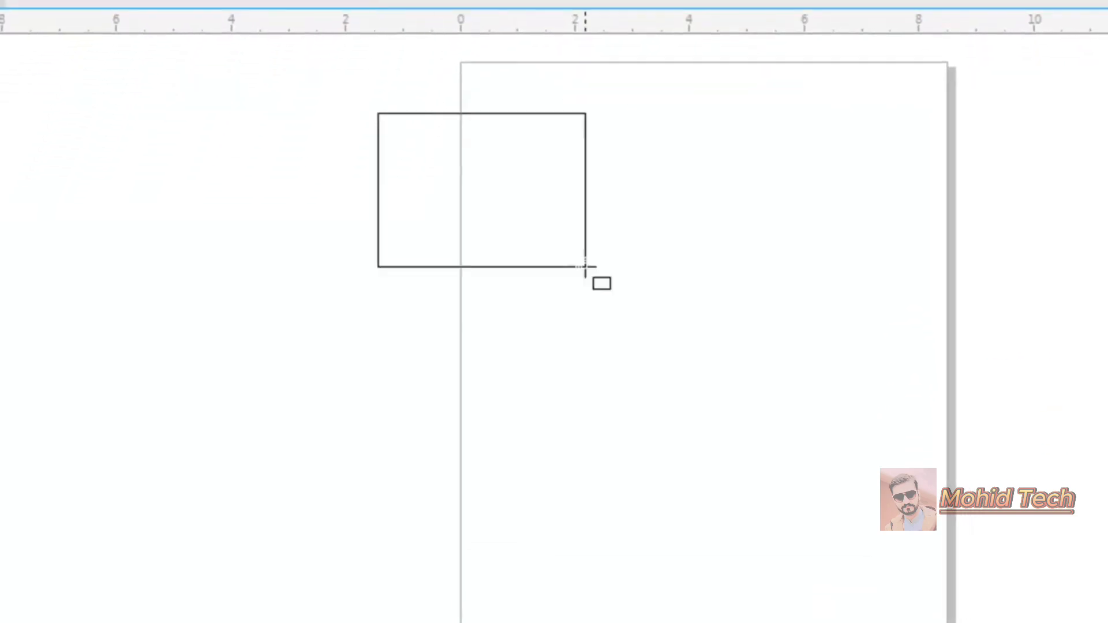
left_click_drag(585, 267, 618, 309)
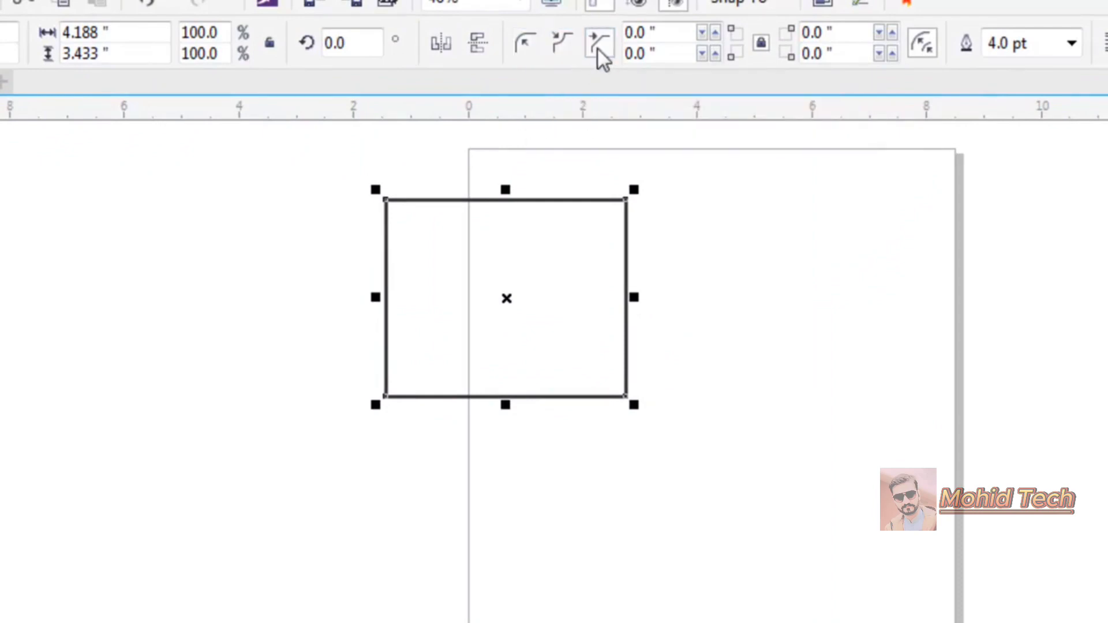
left_click(530, 47)
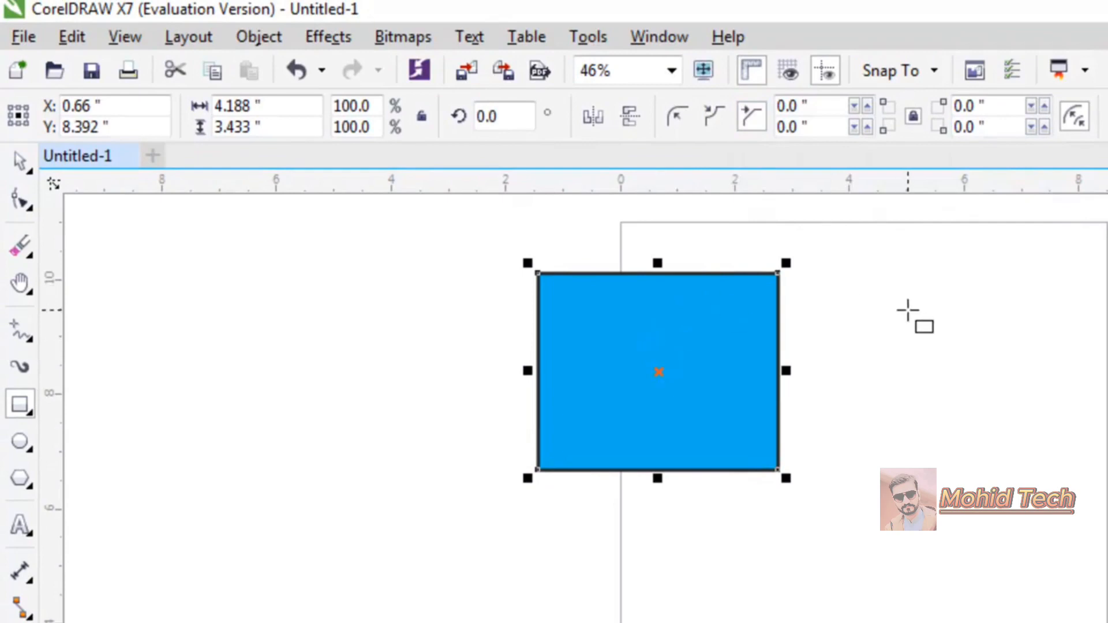
left_click_drag(905, 310, 1107, 565)
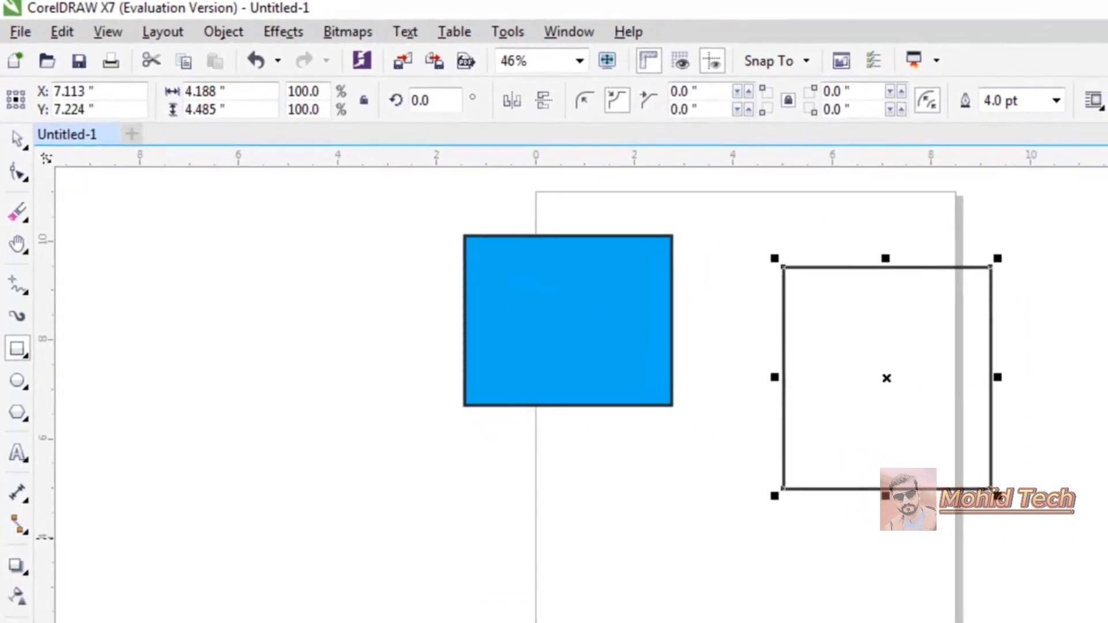
left_click(1107, 485)
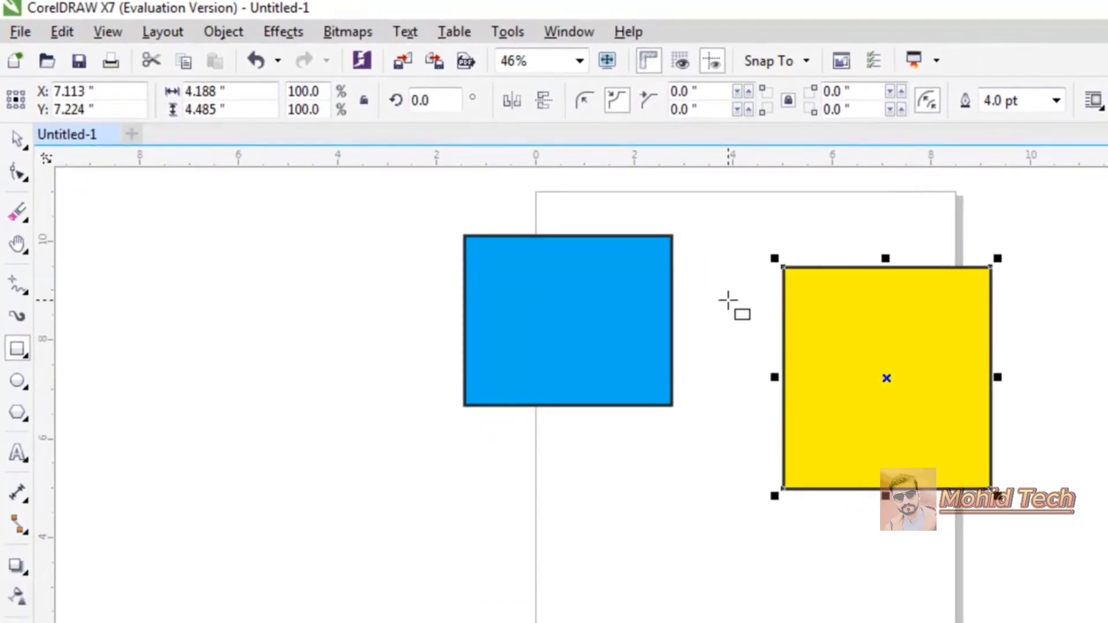
- Round all four corners of the yellow rectangle with a radius of 0.4 inches
left_click(587, 104)
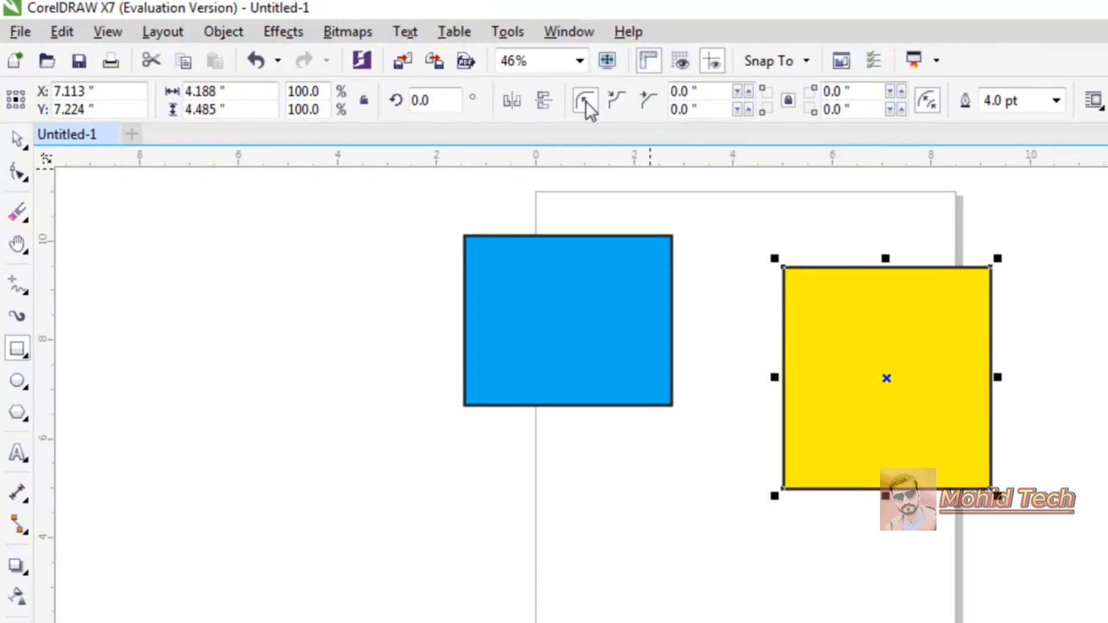
left_click(749, 90)
left_click(748, 91)
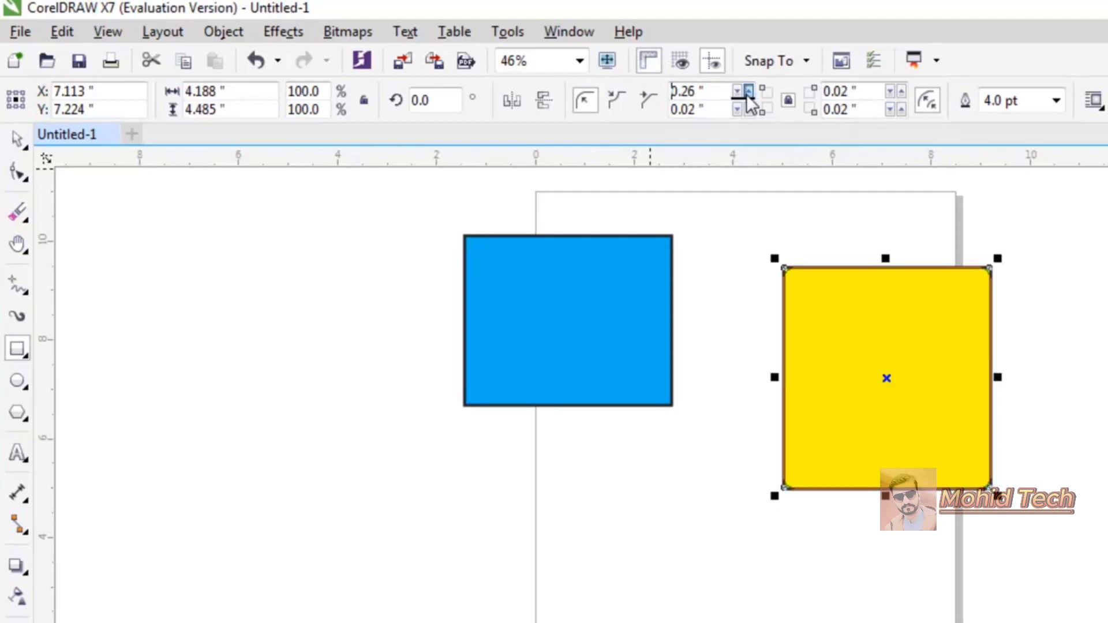
left_click(749, 91)
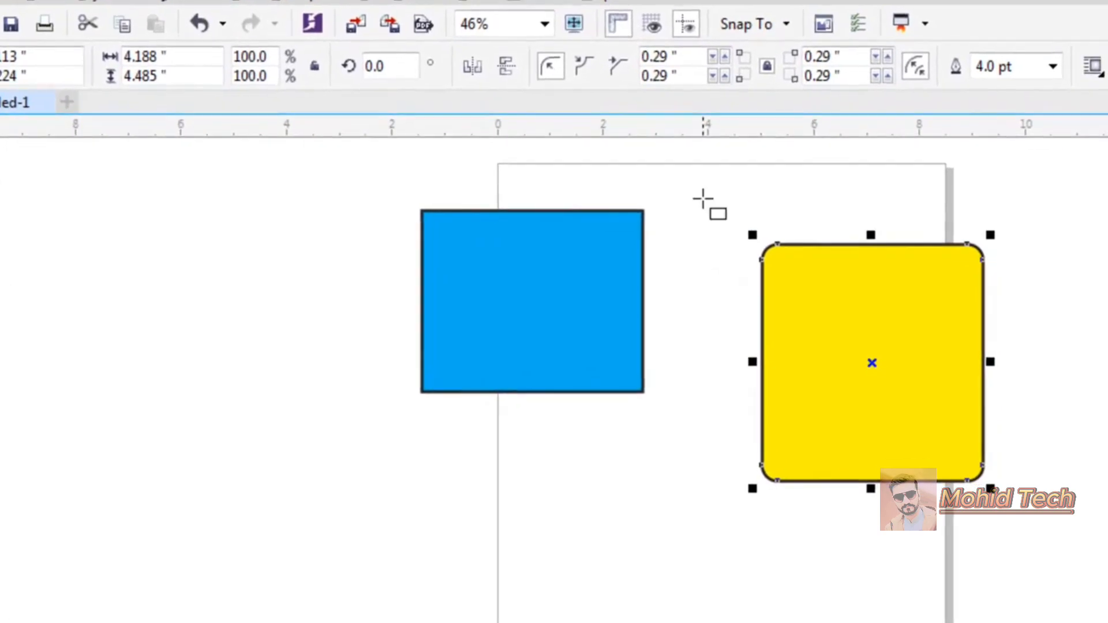
left_click(724, 56)
left_click(725, 55)
left_click(724, 55)
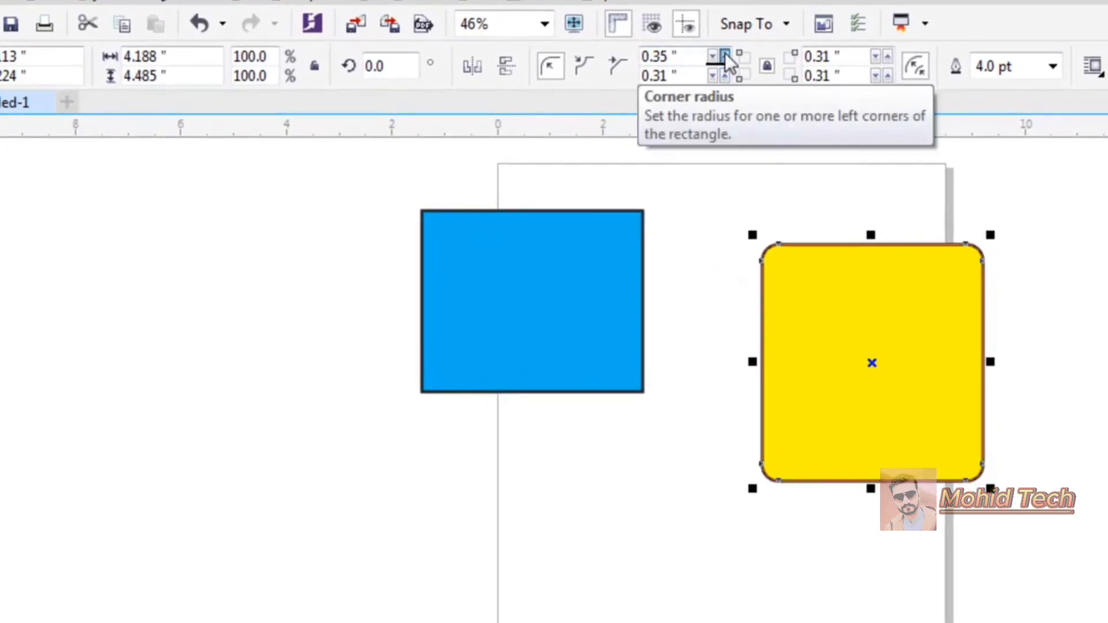
left_click(724, 56)
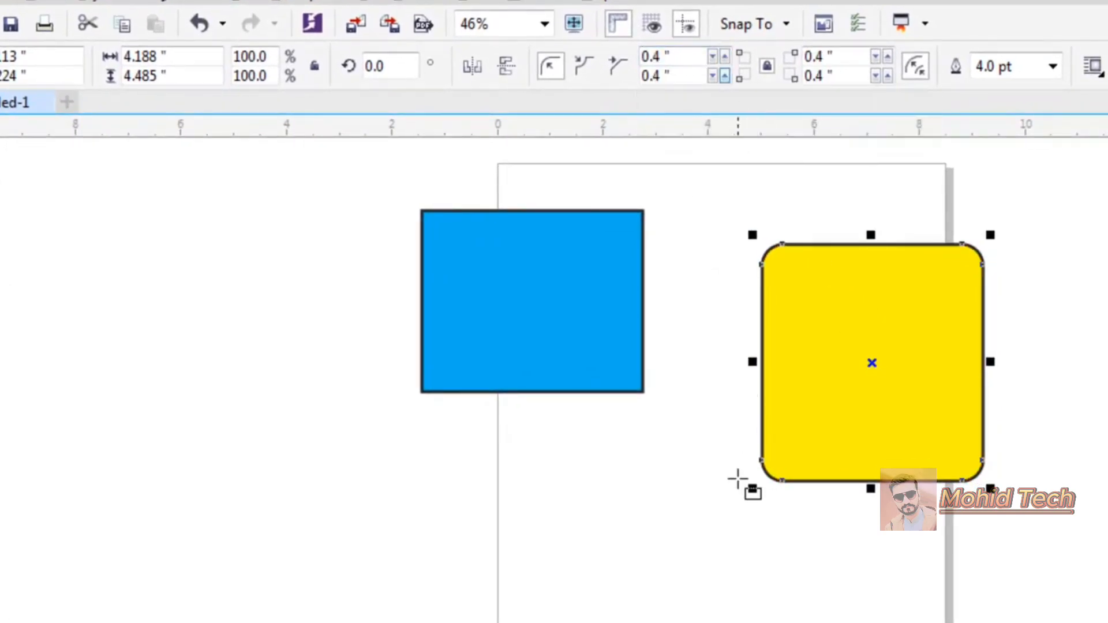
- Enlarge the yellow rectangle proportionally to about 6.62 by 7.09 inches and set its outline width to 16 pt
left_click_drag(752, 489, 524, 557)
left_click(1056, 64)
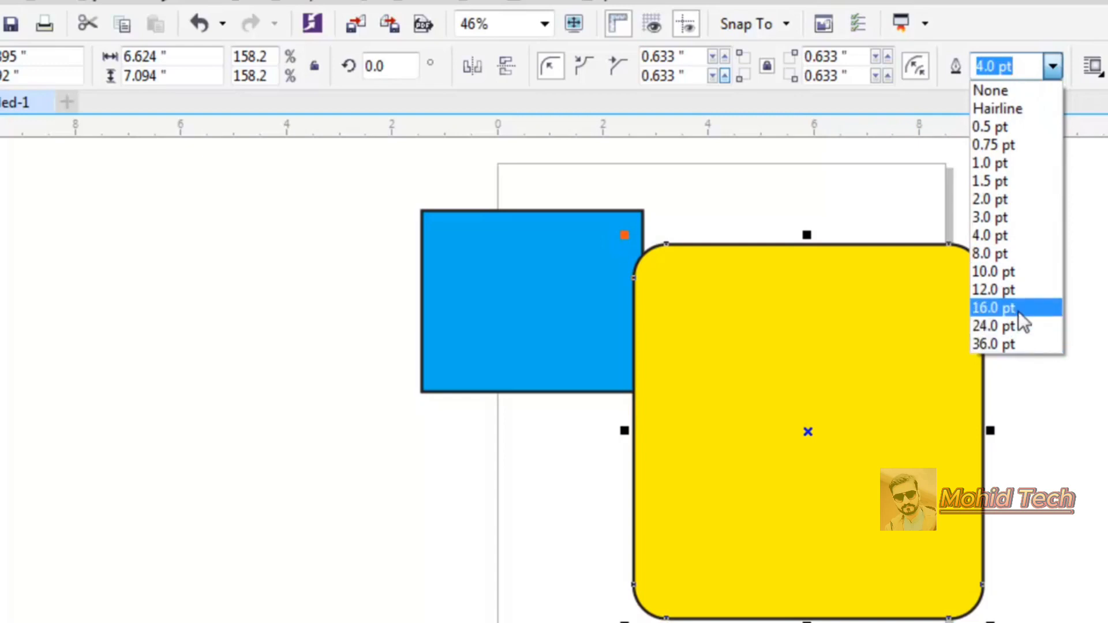
left_click(1018, 310)
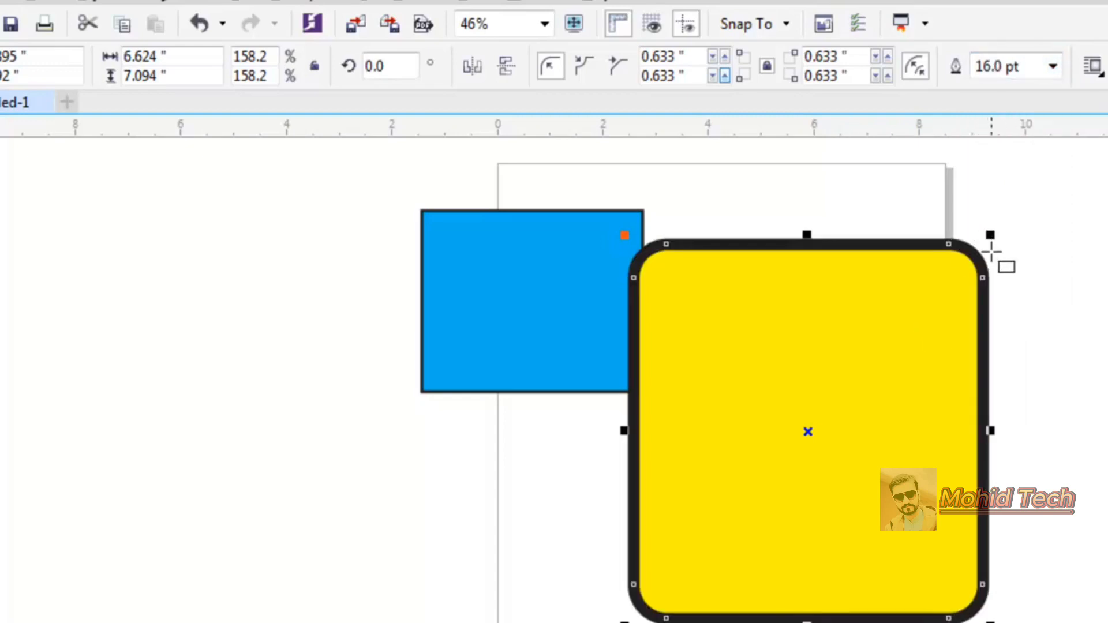
- Increase the corner radius of the yellow rectangle to 0.883 inches on all four corners
left_click(724, 57)
left_click(725, 57)
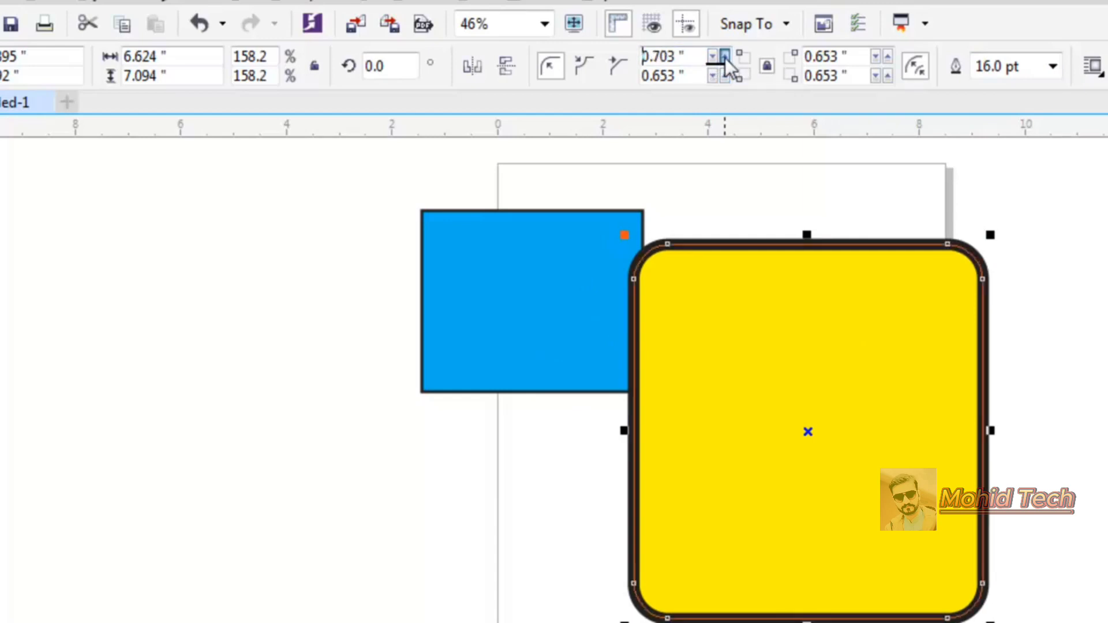
left_click(725, 56)
left_click(724, 56)
left_click(725, 57)
left_click(724, 56)
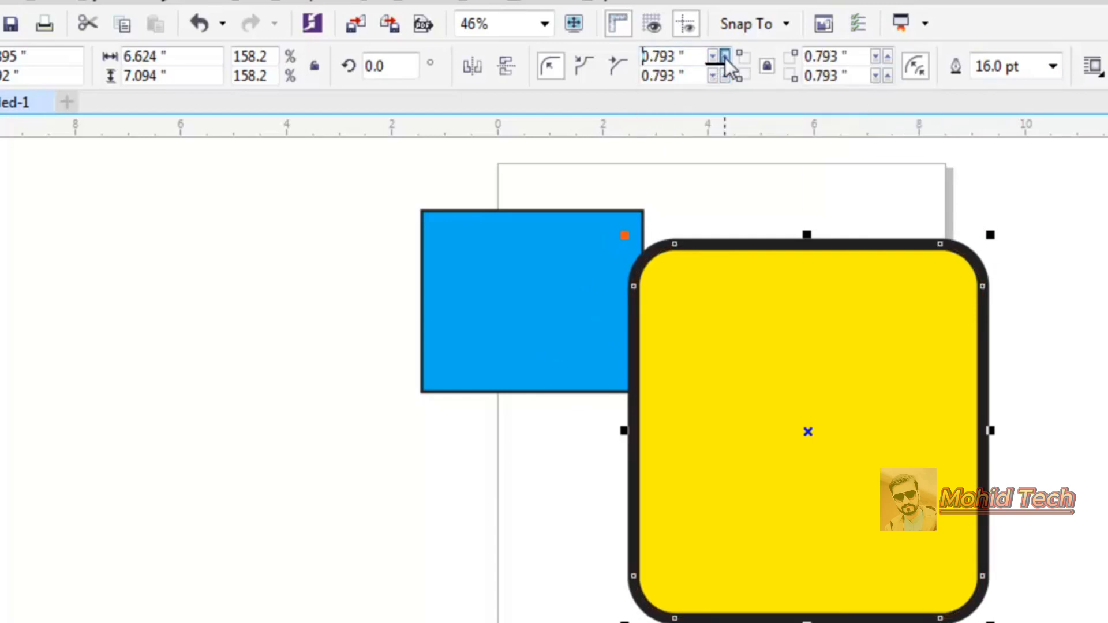
left_click(725, 56)
left_click(725, 57)
left_click(724, 56)
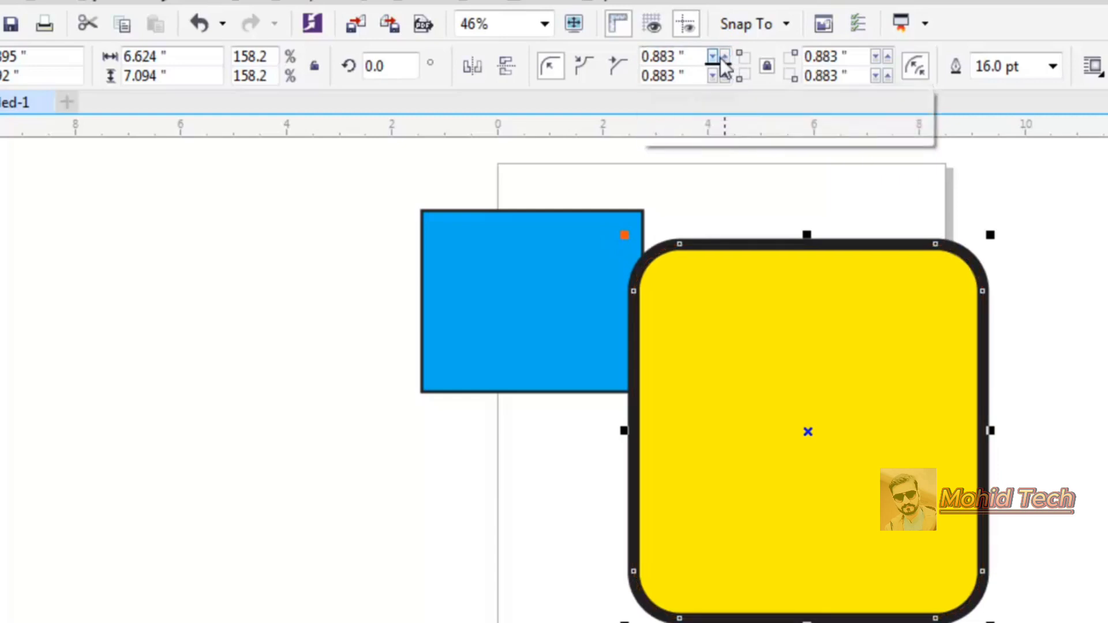
- Try the scalloped and chamfered corner styles on the yellow rectangle and return it to round corners
left_click(577, 74)
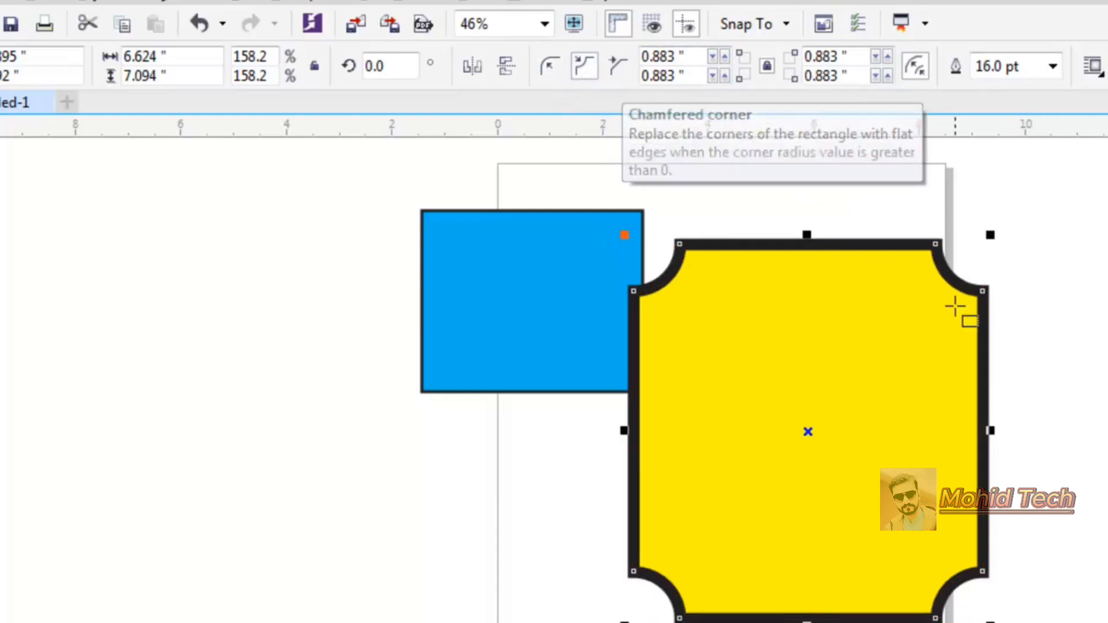
left_click(619, 69)
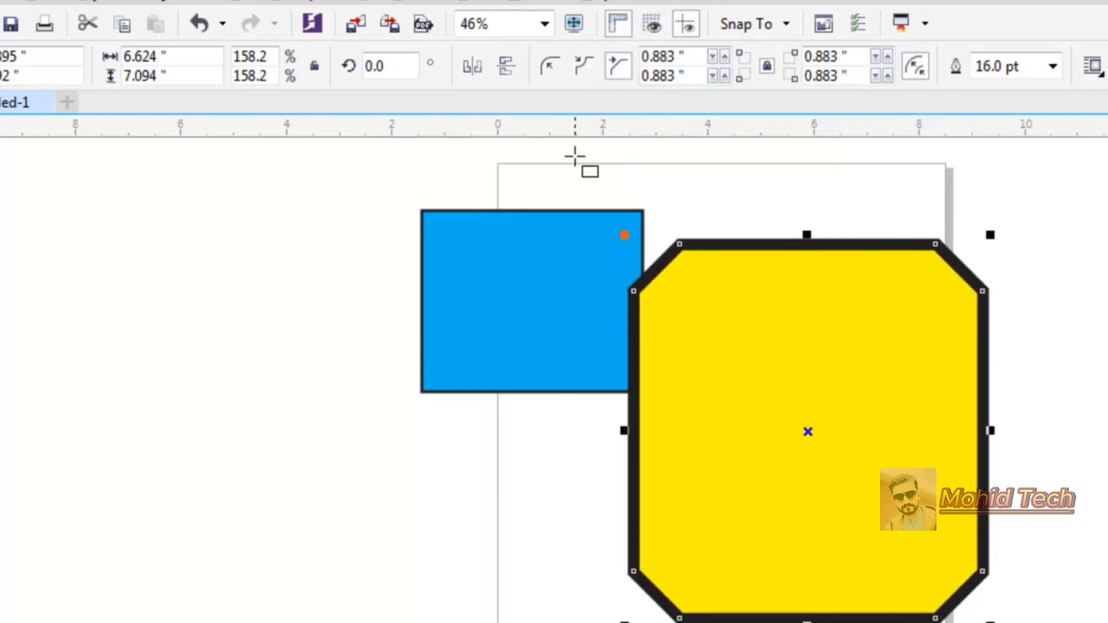
left_click(555, 71)
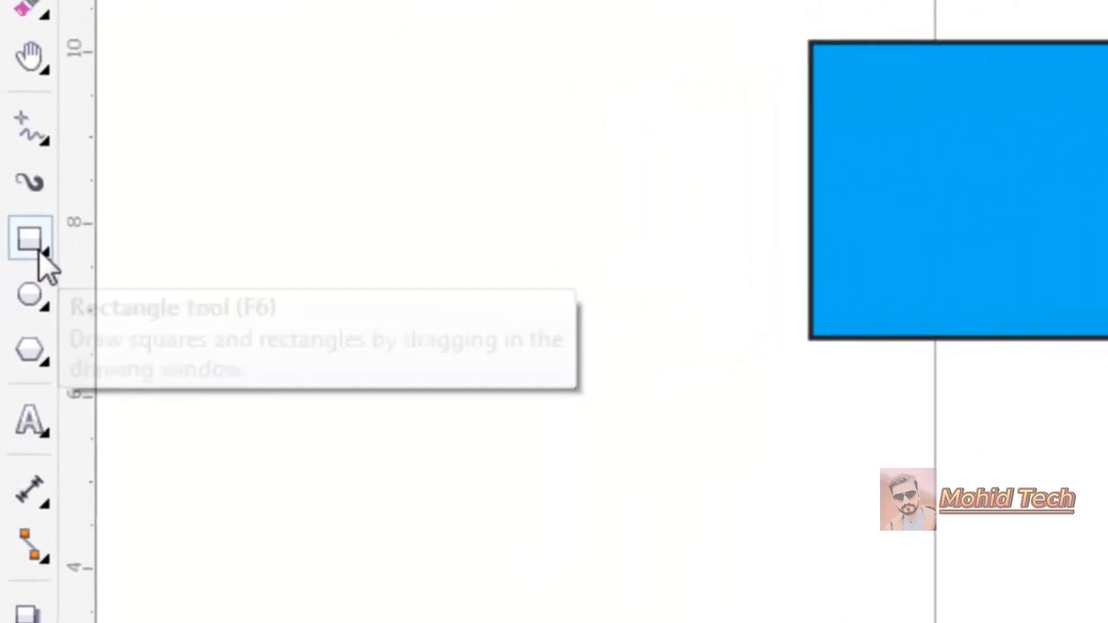
- Draw a tilted rectangle in the empty area beside the blue rectangle with the 3-Point Rectangle tool
left_click(41, 249)
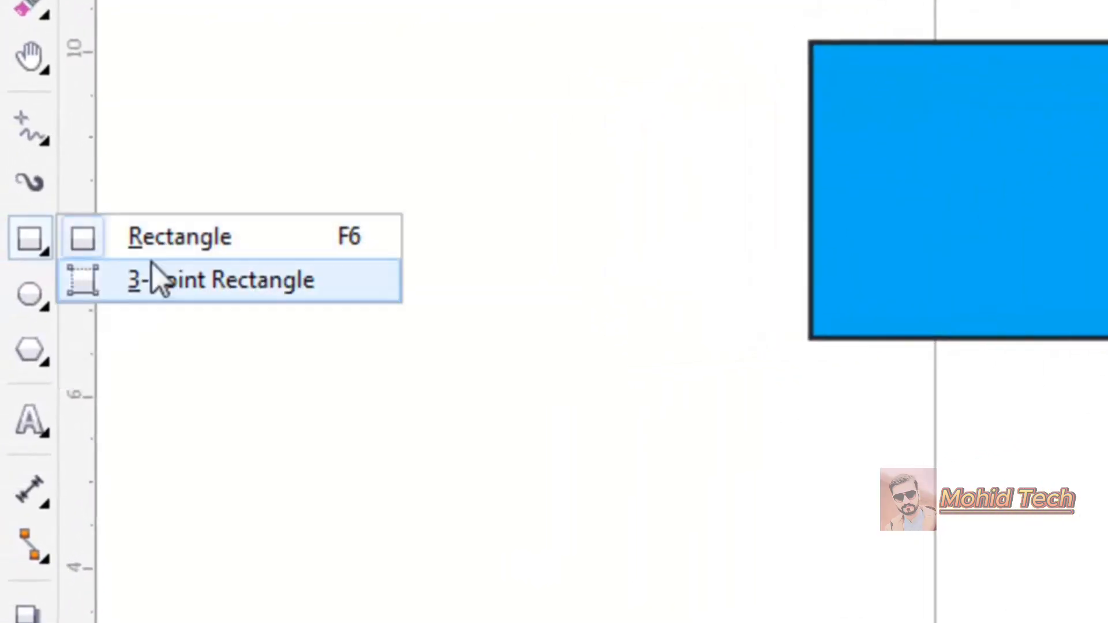
left_click(198, 289)
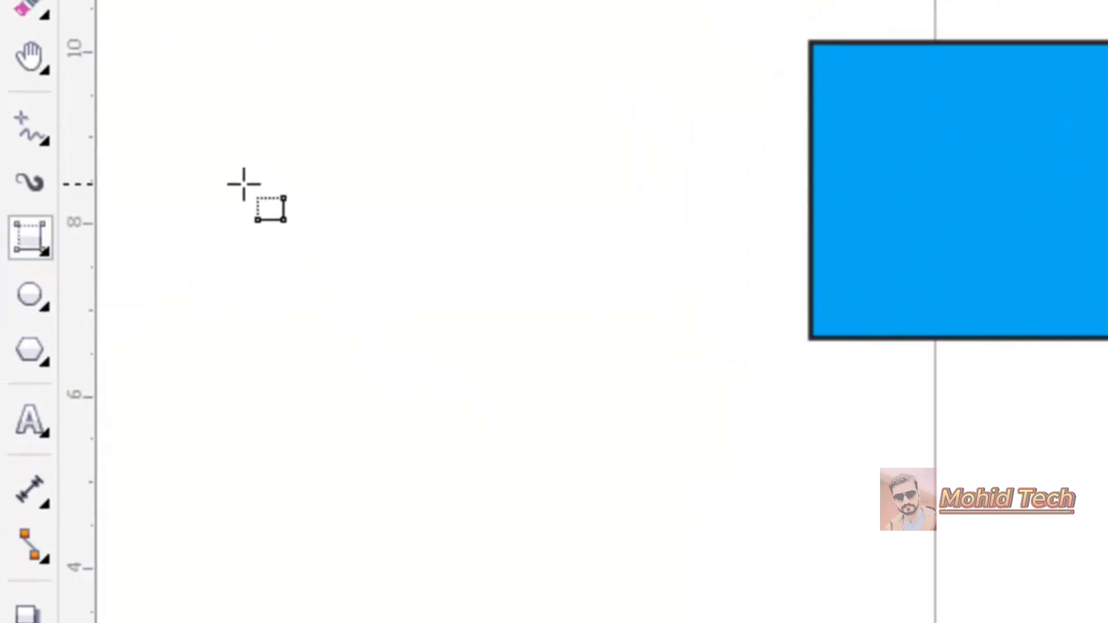
left_click_drag(244, 184, 602, 408)
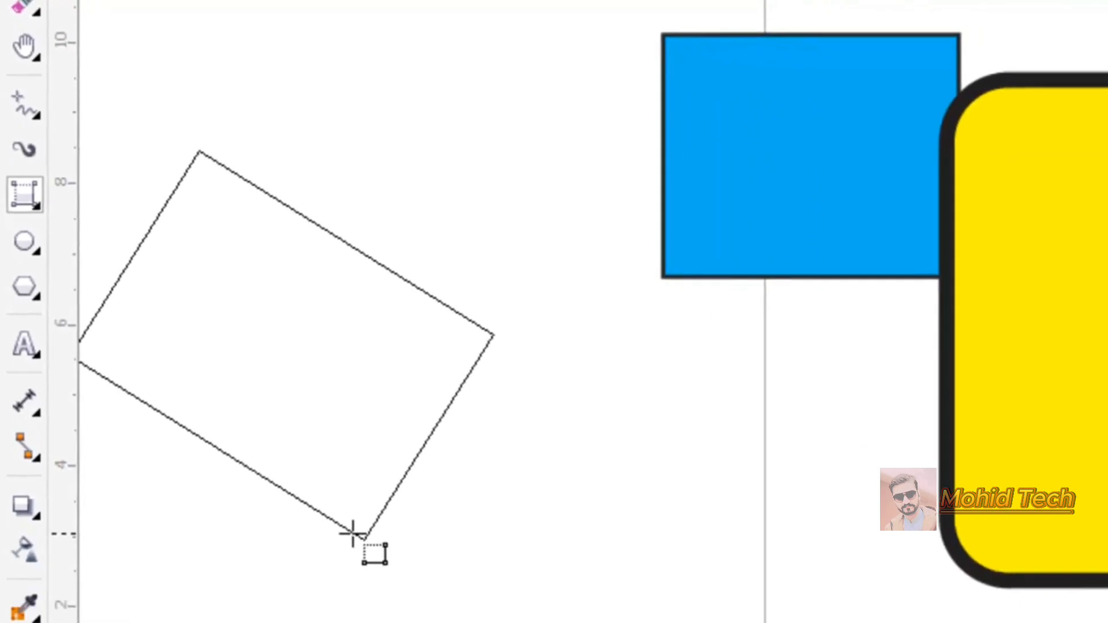
left_click(352, 534)
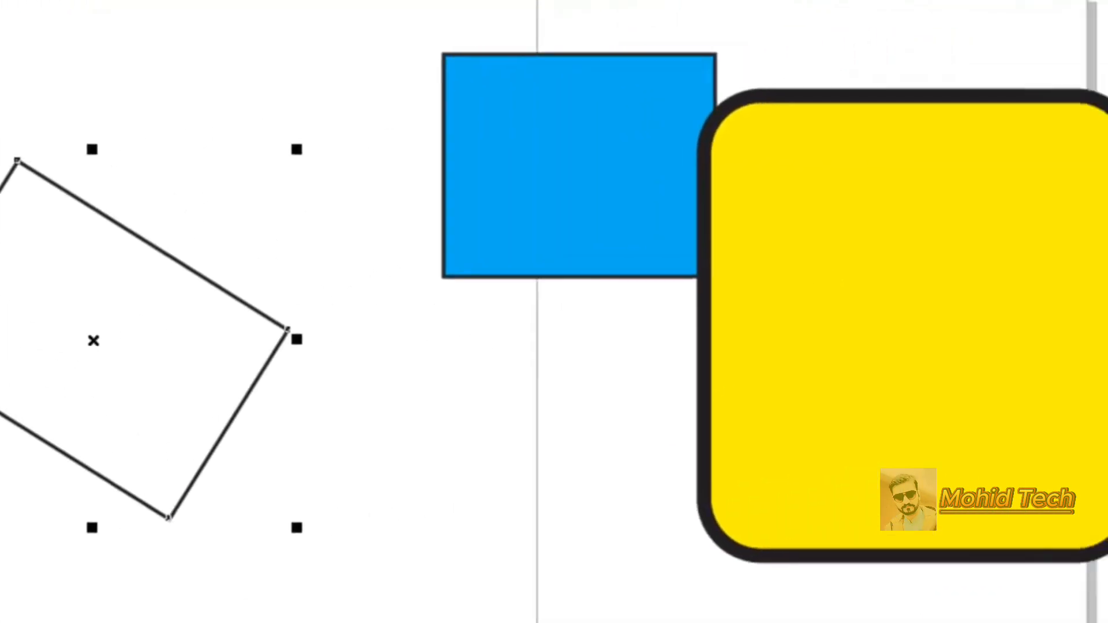
- Draw a second tilted three-point rectangle in the empty area beyond the page's right edge and fill it light blue
left_click_drag(623, 146, 927, 286)
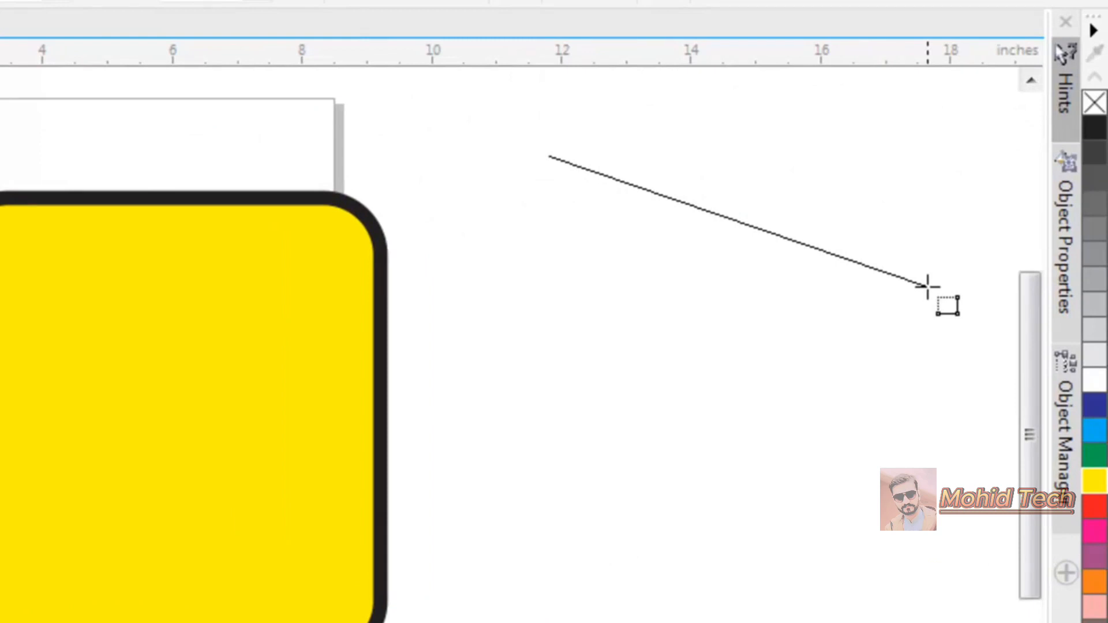
left_click_drag(928, 286, 928, 287)
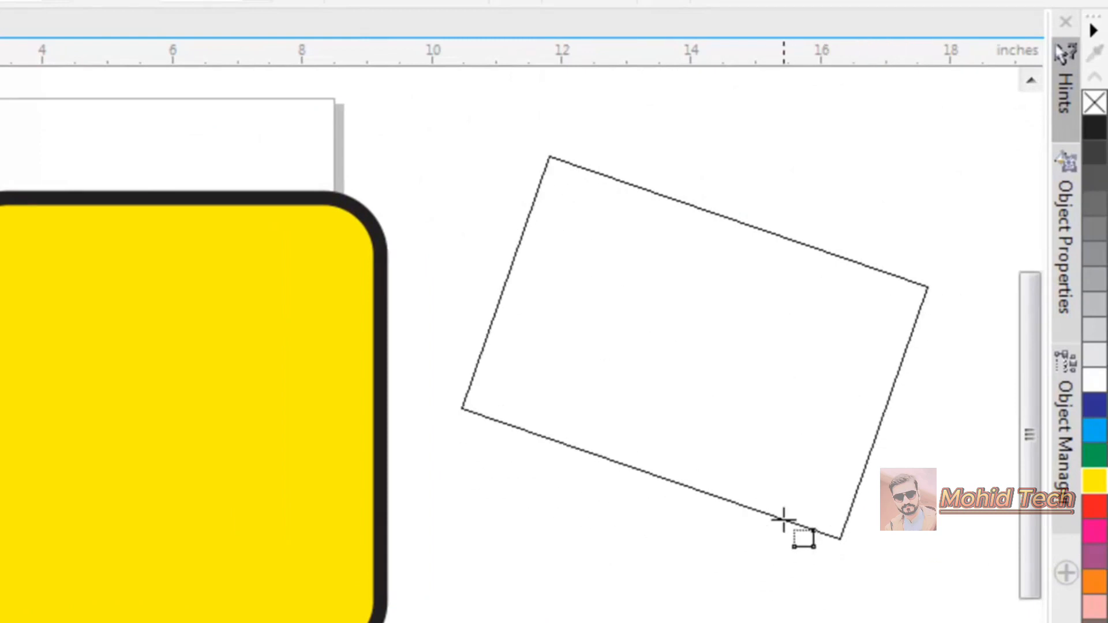
left_click(784, 520)
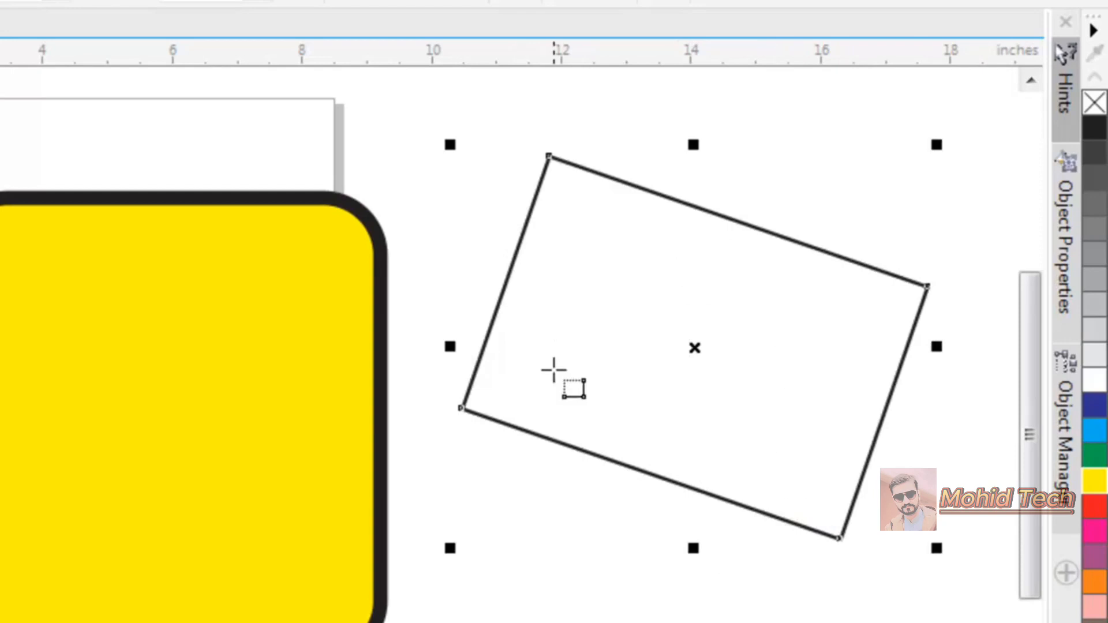
left_click(1094, 430)
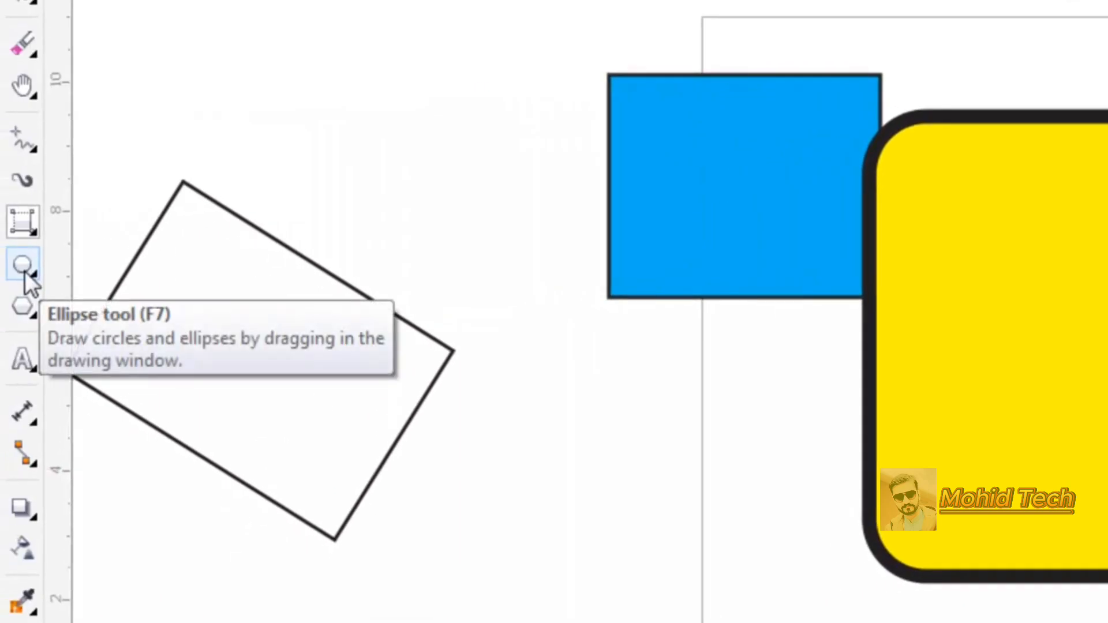
- Delete all the rectangles from the drawing
left_click(26, 272)
key("ctrl+a")
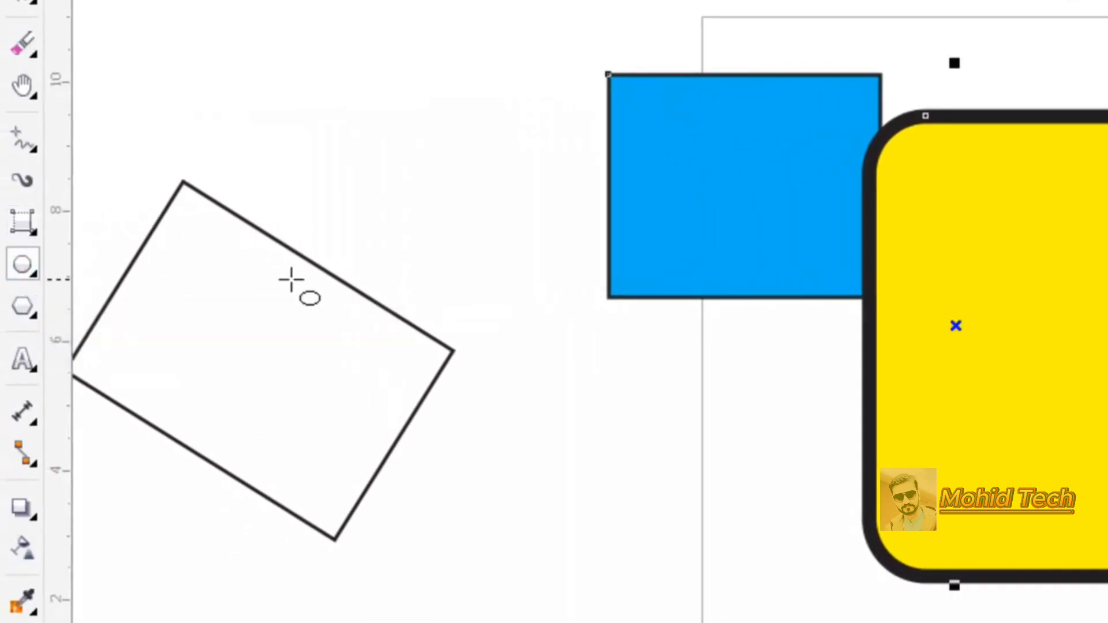
key("Delete")
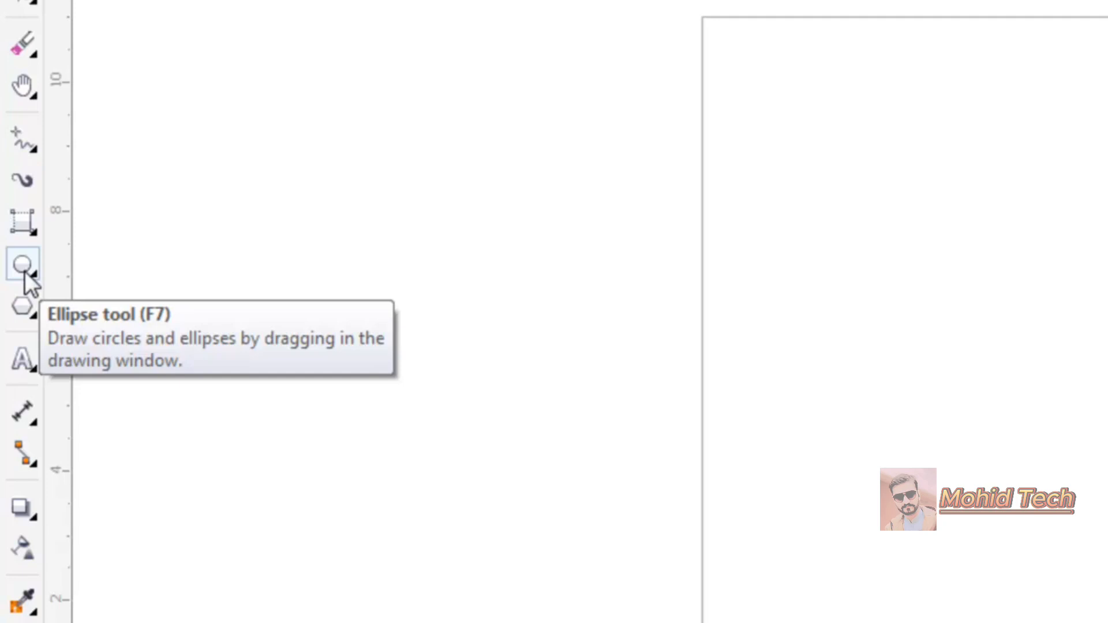
- Draw a circle about 5.7 inches in diameter across the page's left edge with the Ellipse tool and fill it blue
left_click_drag(671, 175, 935, 522)
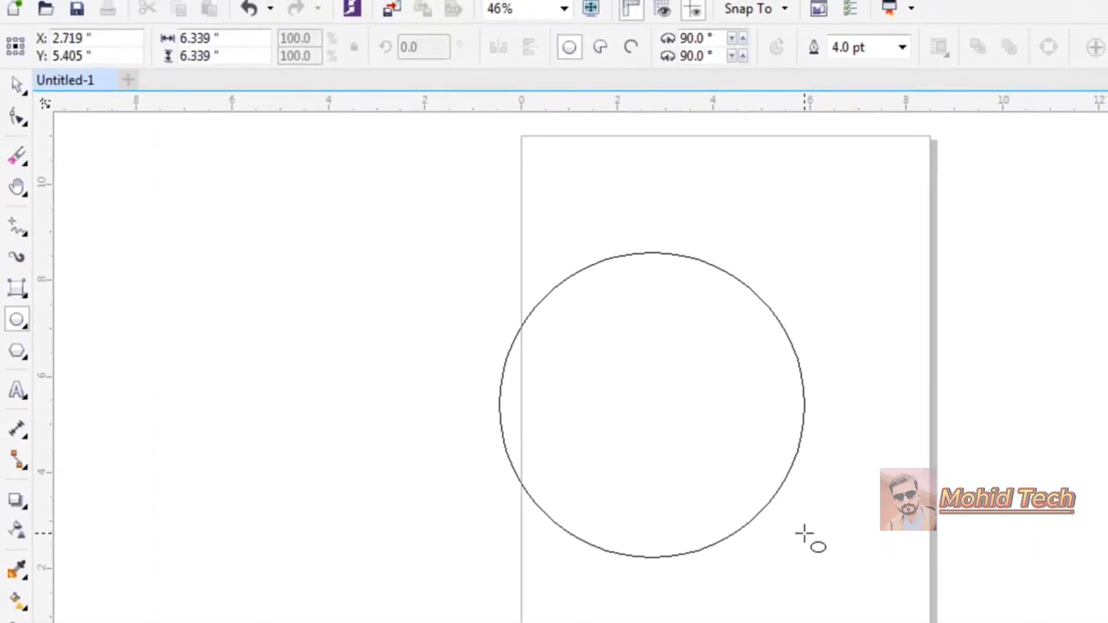
left_click_drag(804, 534, 749, 430)
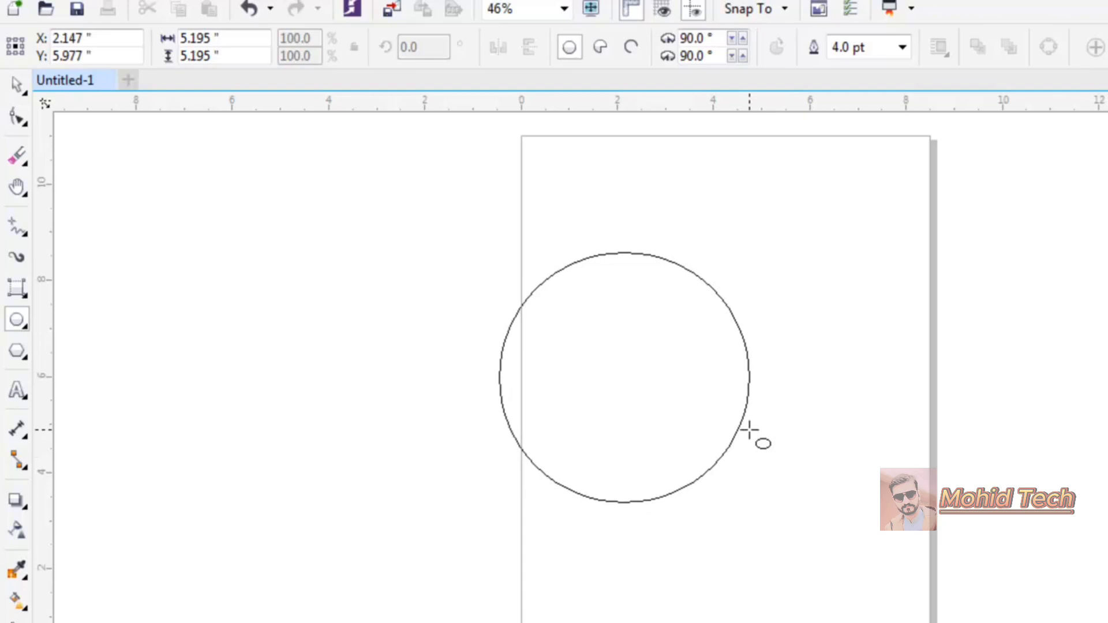
left_click_drag(749, 430, 773, 408)
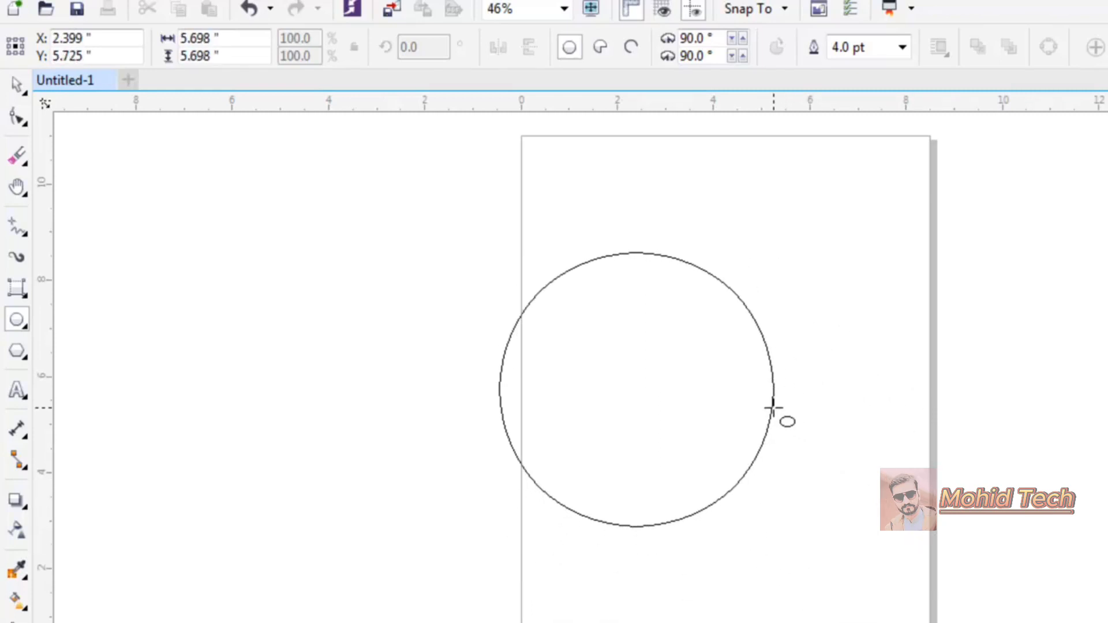
left_click_drag(773, 407, 774, 408)
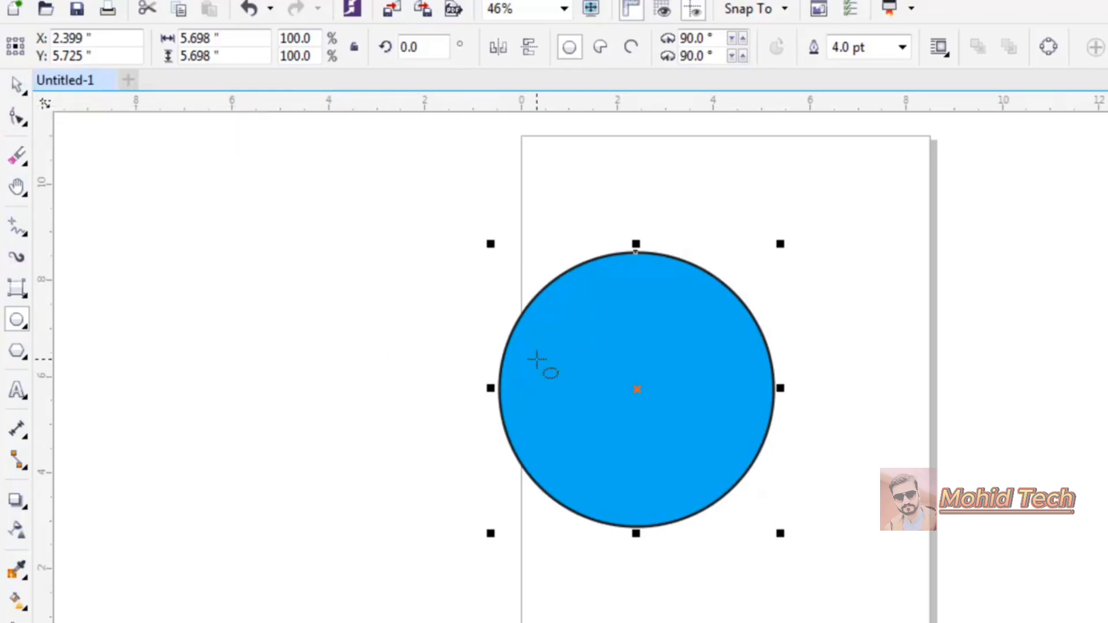
- Duplicate the blue circle, place the copy directly over the original and fill the copy yellow
key("ctrl+d")
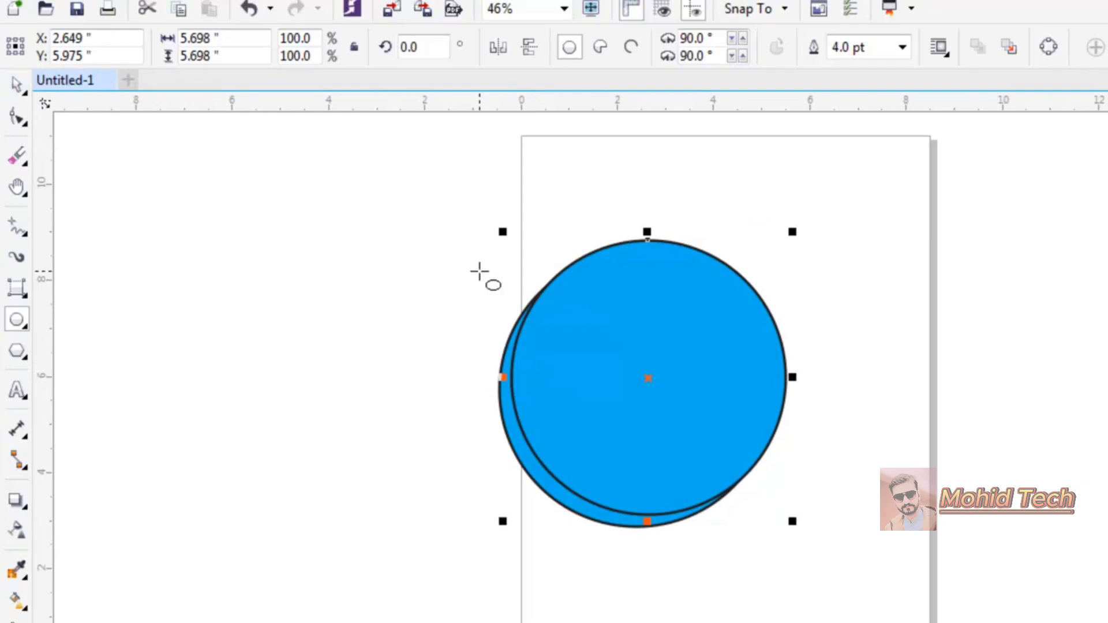
left_click(19, 88)
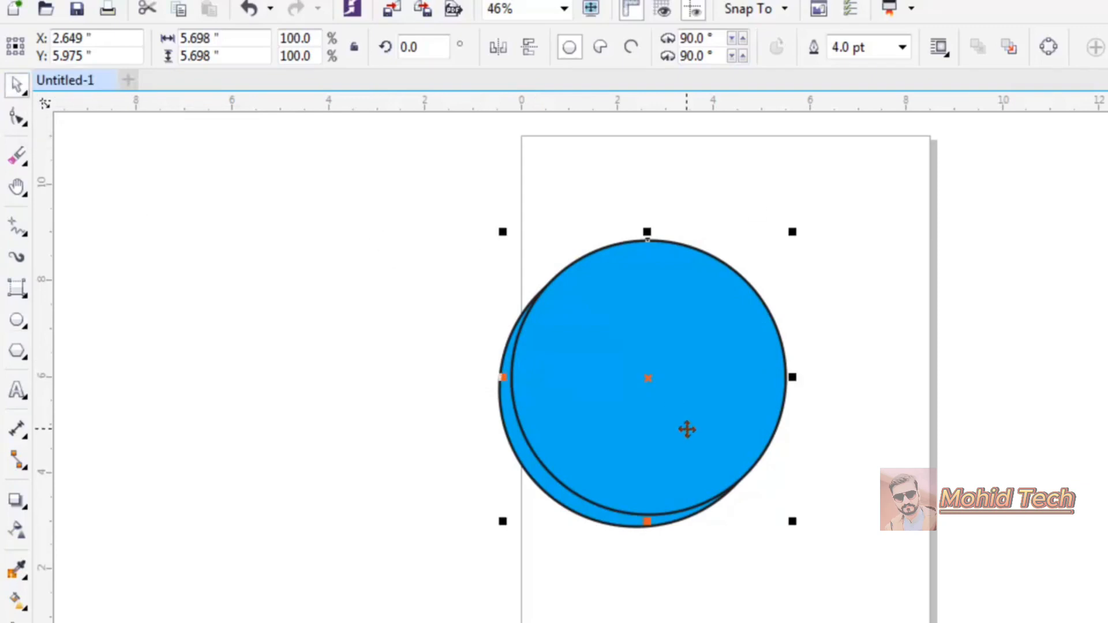
mouse_move(687, 429)
left_mouse_down()
mouse_move(933, 455)
mouse_move(794, 448)
mouse_move(671, 418)
mouse_move(675, 442)
left_mouse_up()
left_click(1107, 481)
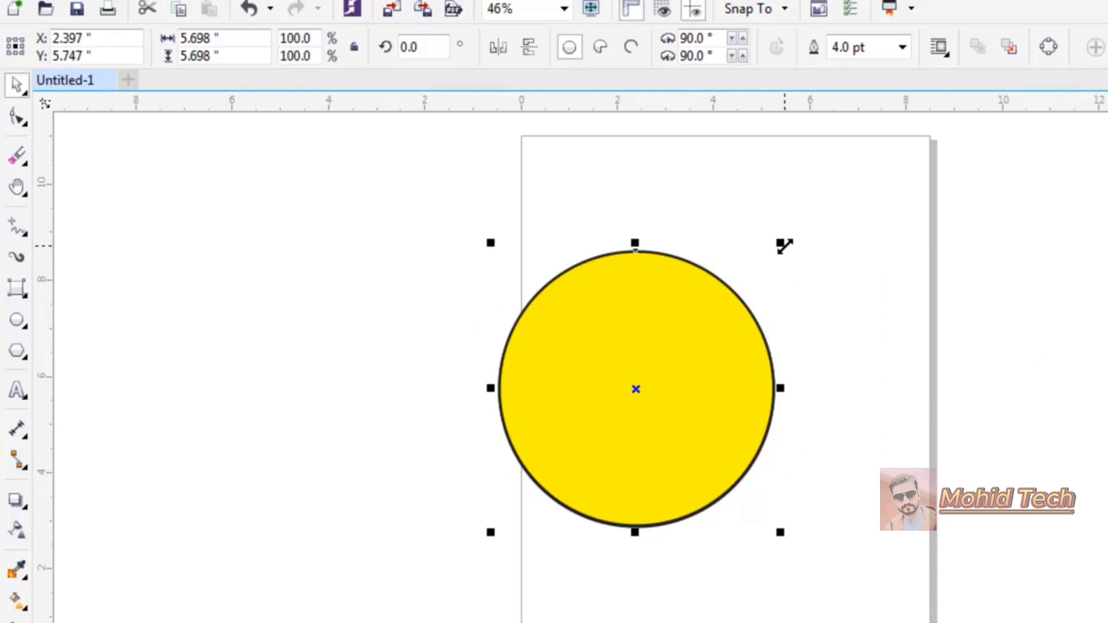
- Scale the yellow circle down about its centre to about 4.3 inches in diameter so it sits inside the blue circle
left_click_drag(783, 245, 767, 279)
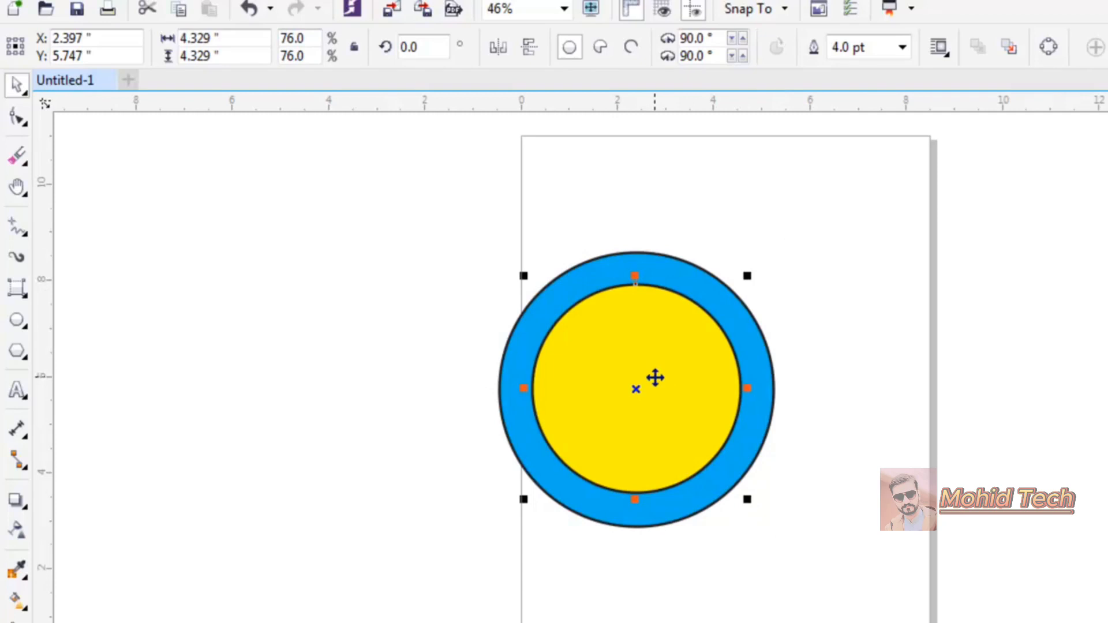
left_click(850, 447)
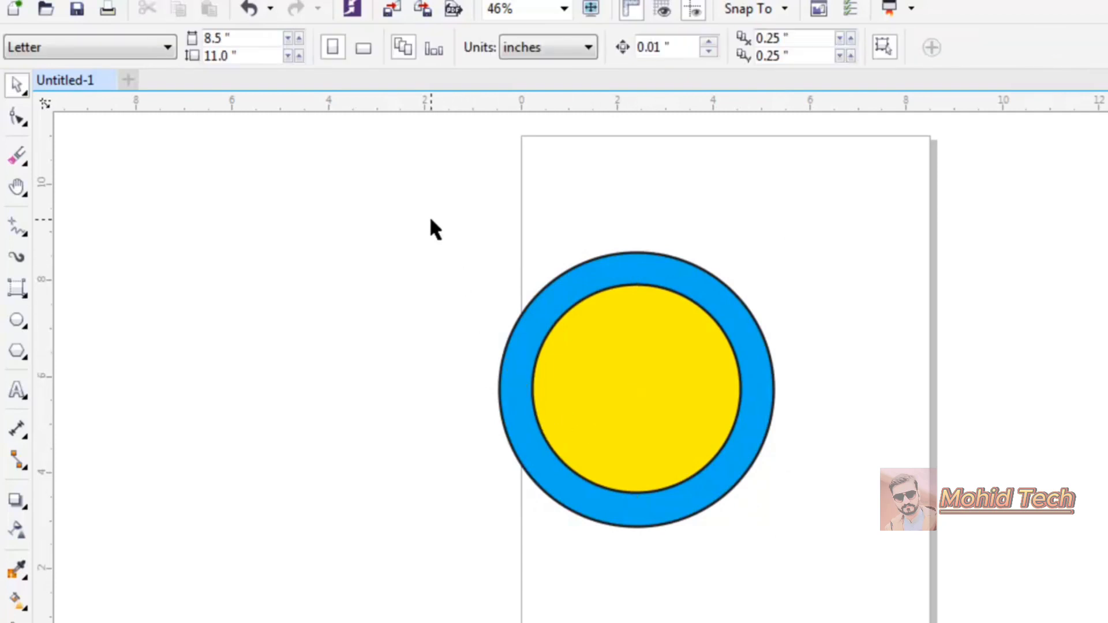
left_click_drag(430, 219, 877, 552)
left_click(849, 538)
left_click(665, 430)
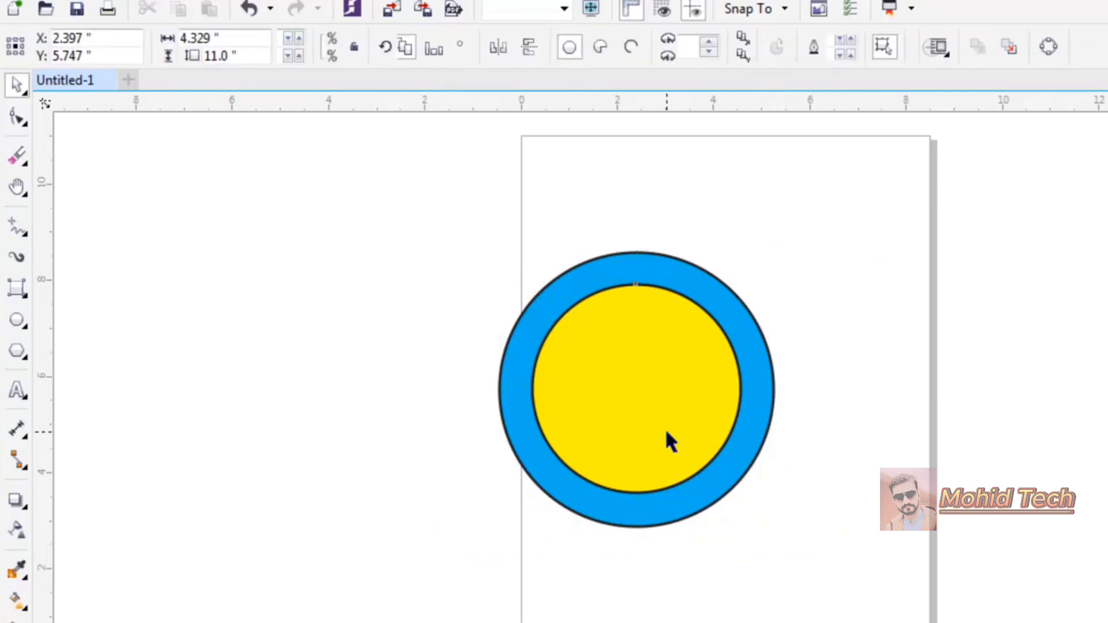
- Draw a near-circular ellipse about 6.1 by 6.4 inches beyond the page's right edge with the 3-Point Ellipse tool
left_click(20, 326)
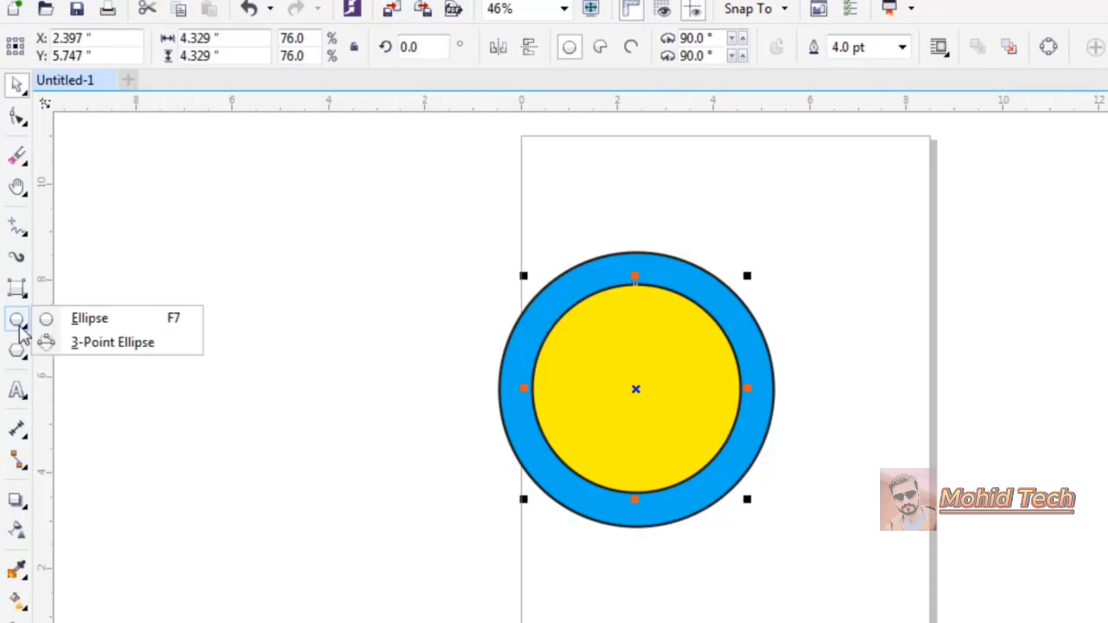
left_click(114, 345)
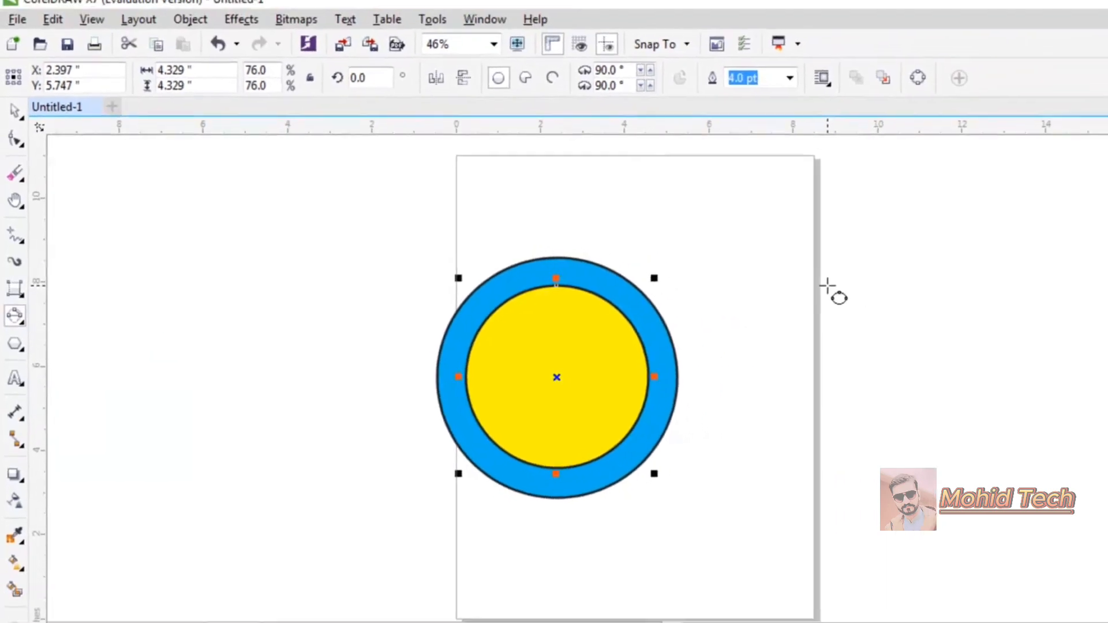
left_click_drag(809, 238, 1043, 315)
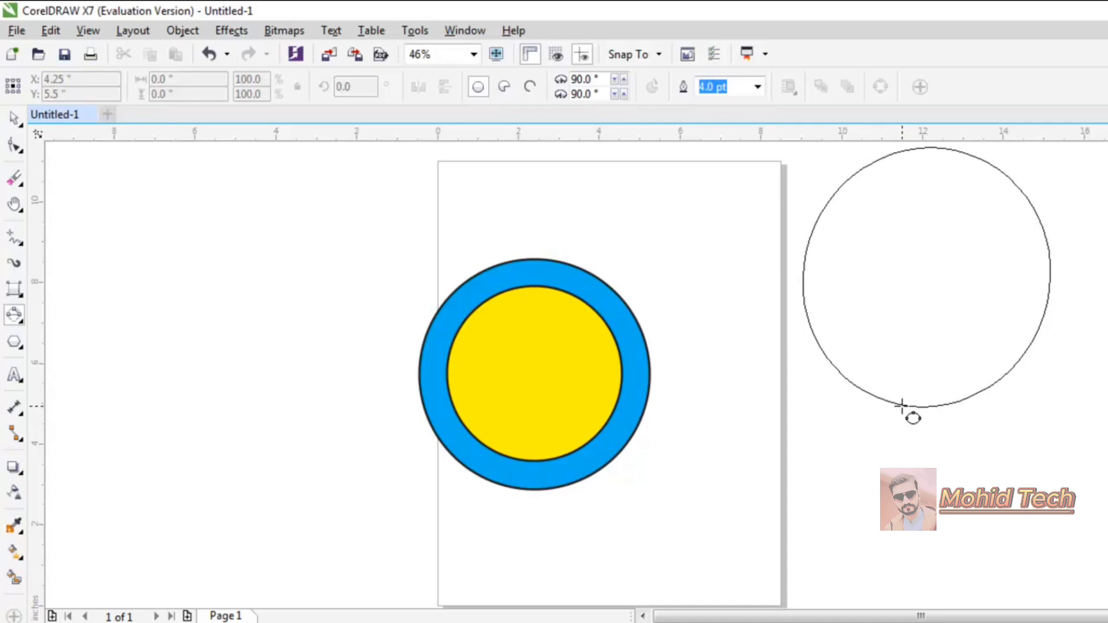
left_click(901, 405)
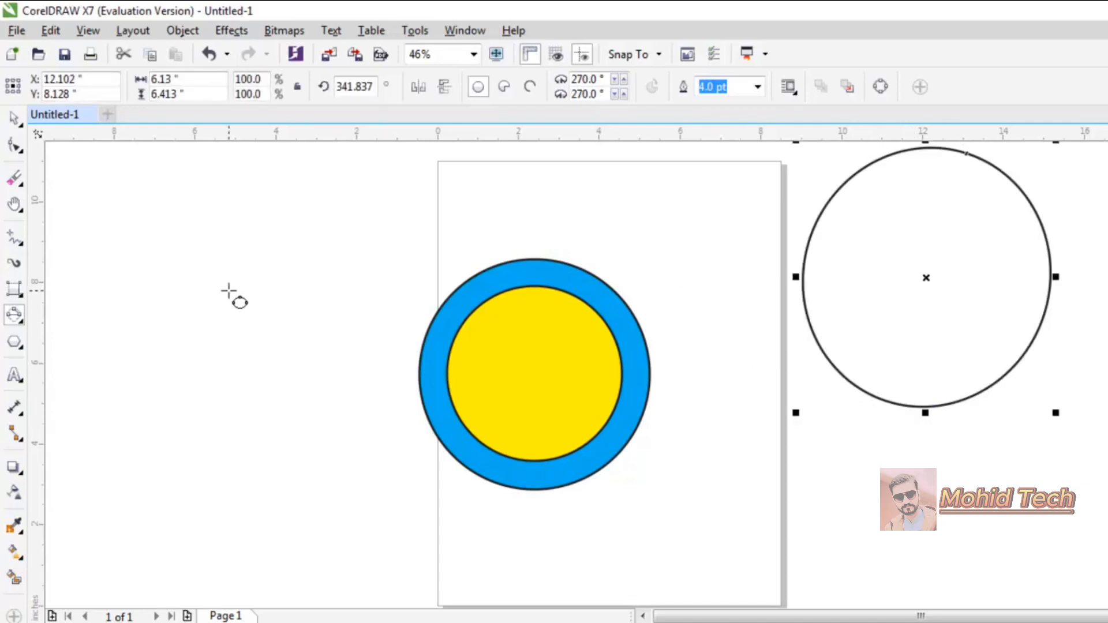
- Draw a tilted three-point ellipse about 4.7 by 5.5 inches in the empty area beyond the page's left edge
left_click_drag(120, 277, 269, 252)
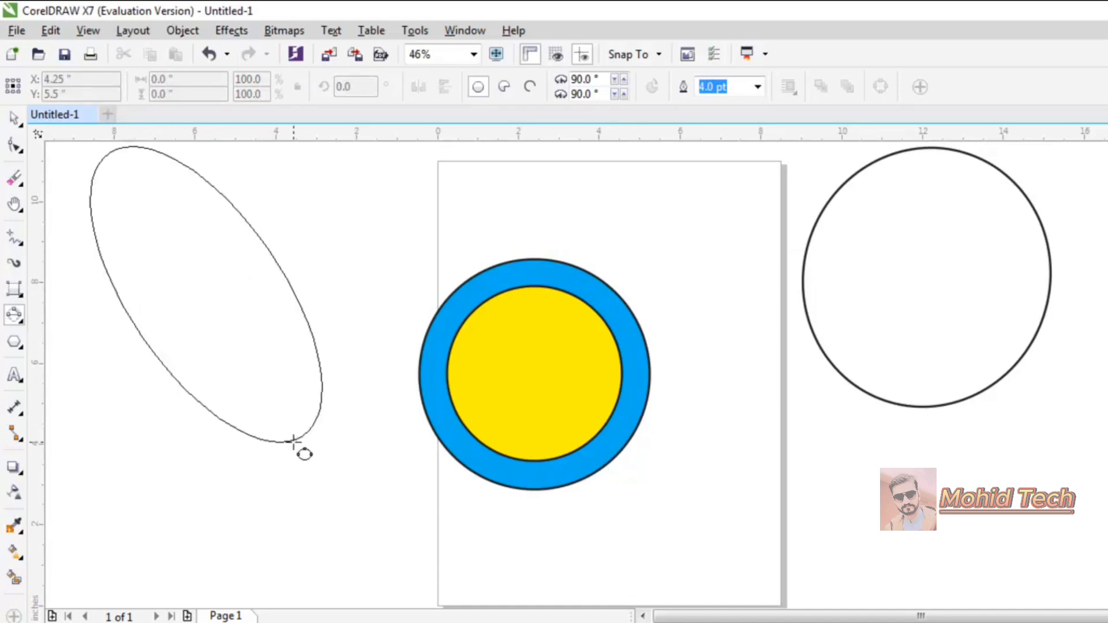
left_click(253, 411)
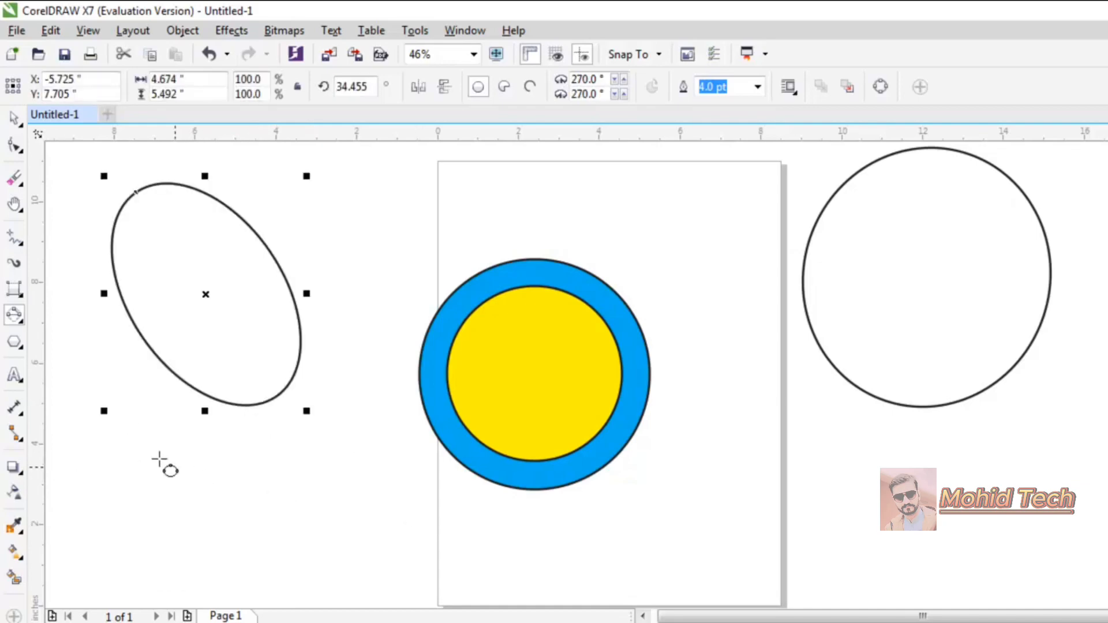
left_click(16, 326)
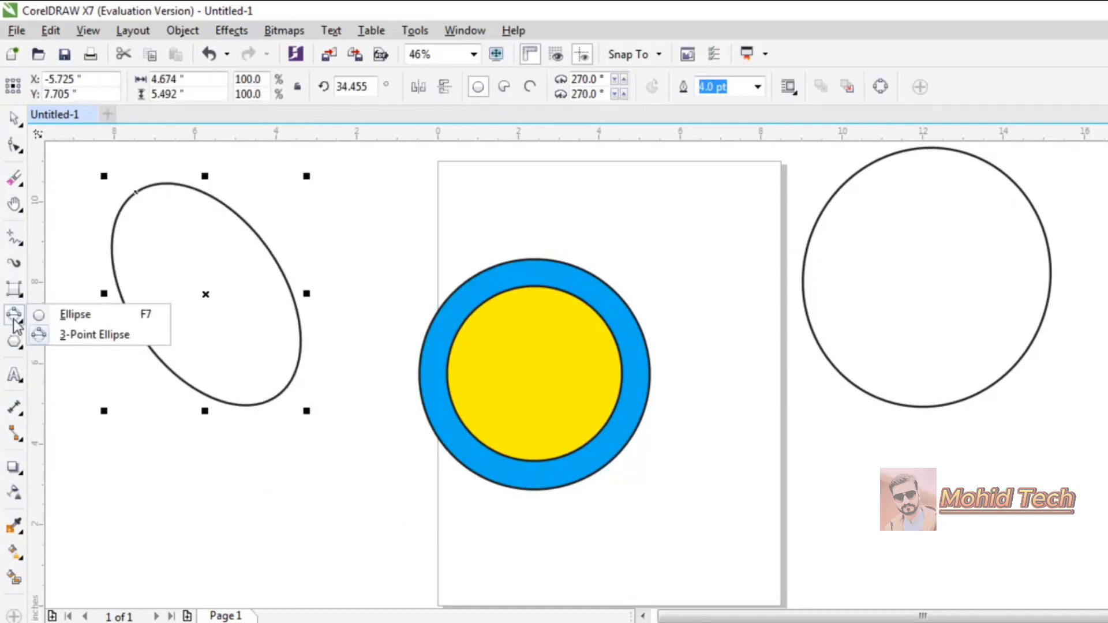
left_click(36, 316)
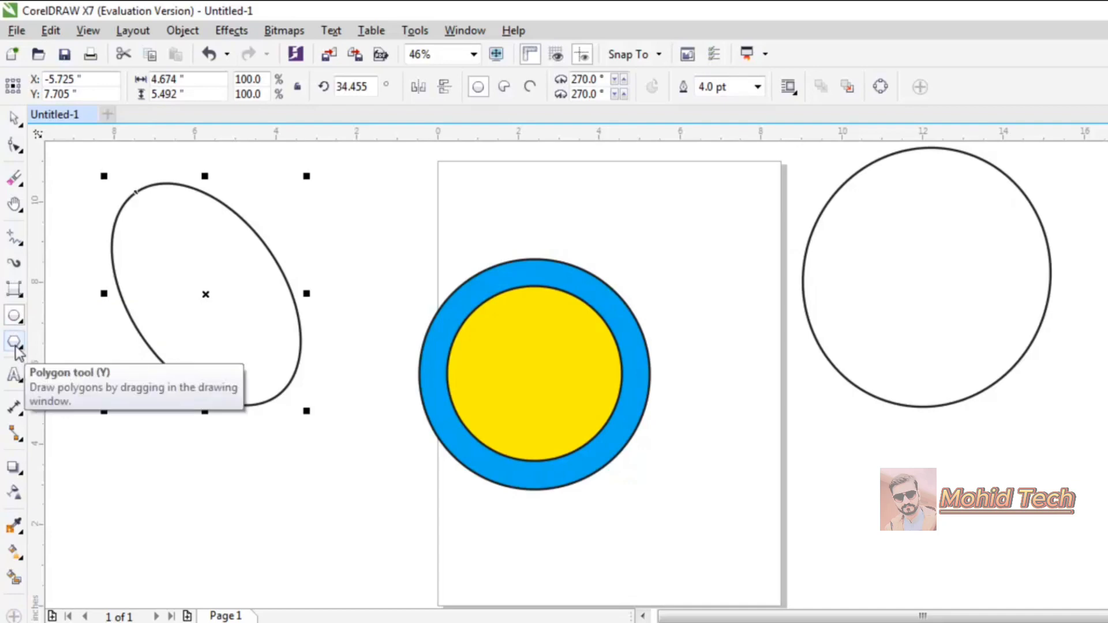
- Draw a five-sided polygon about 3.3 by 3.1 inches across the page's right edge and fill it green
left_click(15, 344)
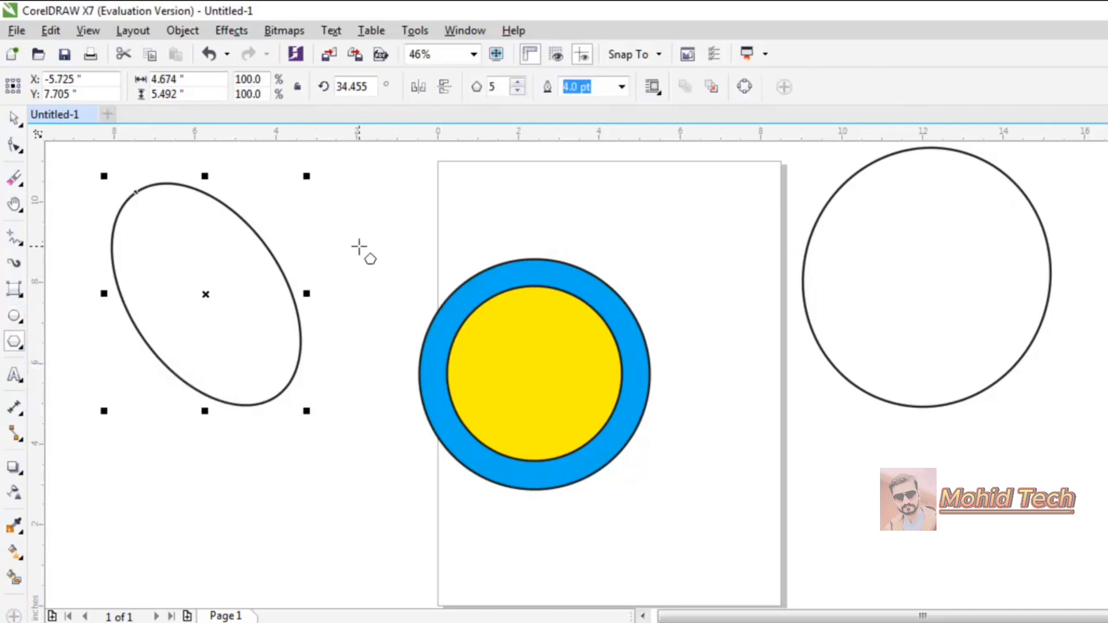
left_click_drag(712, 374, 850, 513)
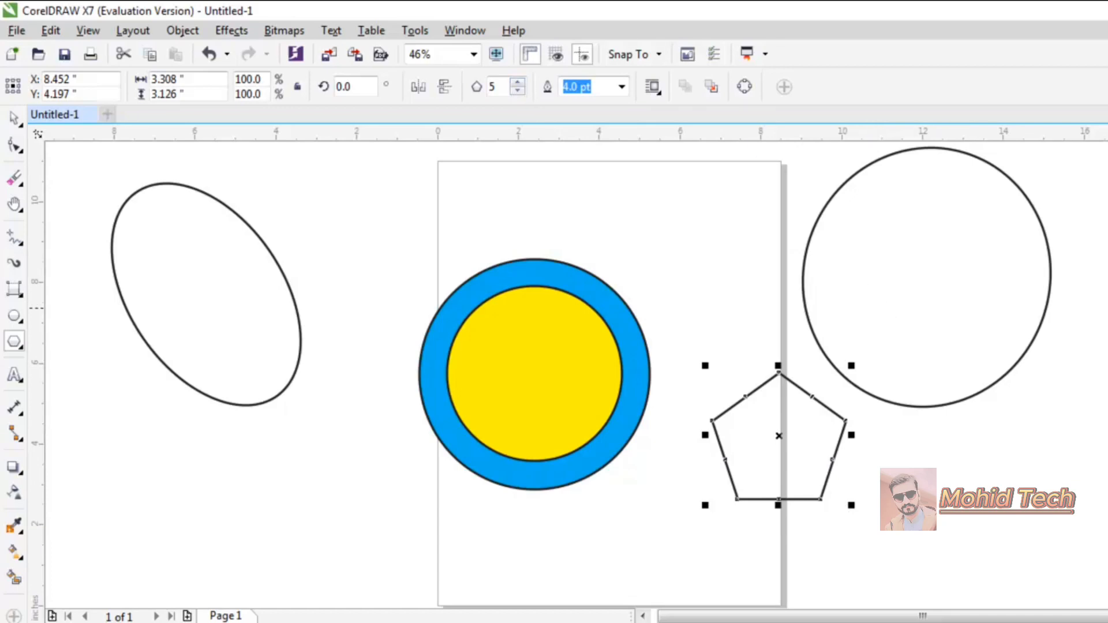
left_click(1106, 308)
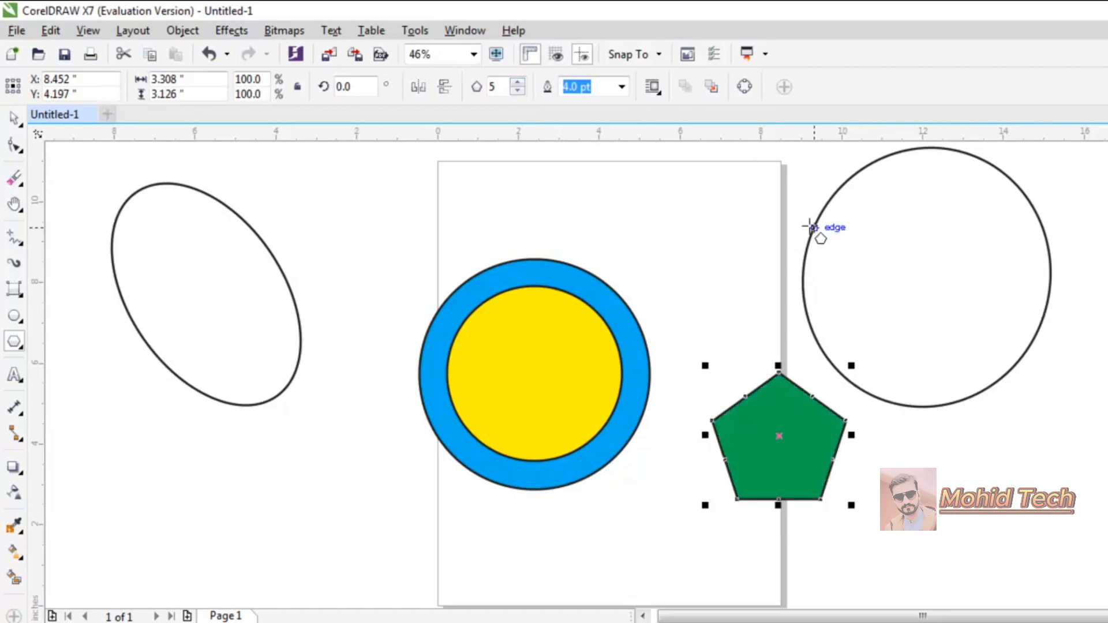
- Increase the green polygon's number of sides to 16
left_click(517, 84)
left_click(517, 84)
left_click(517, 84)
left_click(518, 84)
left_click(518, 84)
left_click(517, 84)
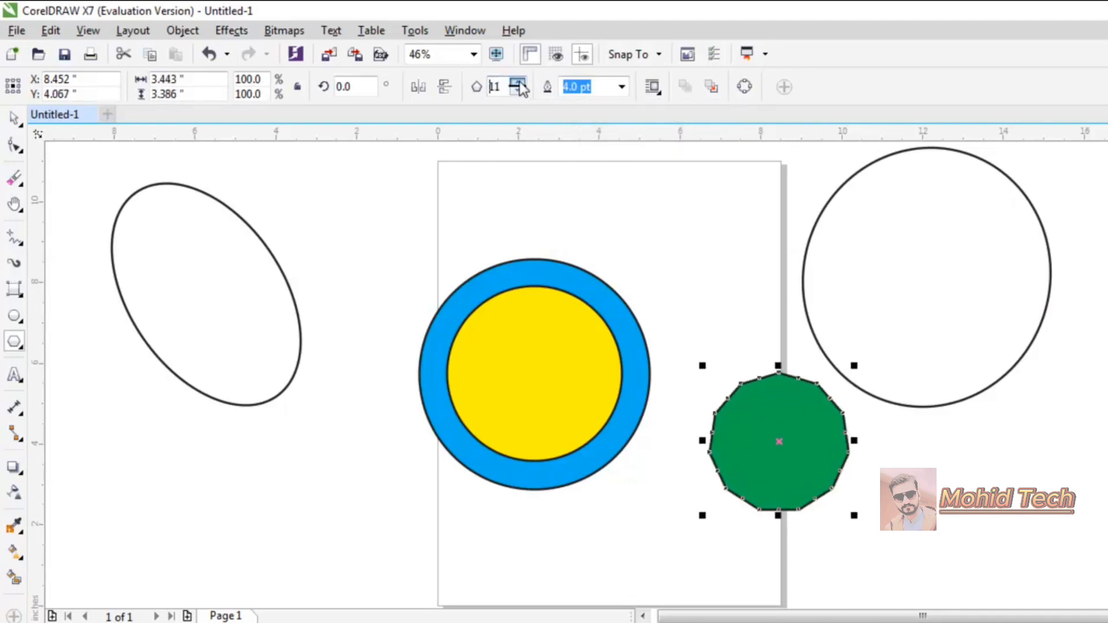
left_click(517, 83)
left_click(518, 84)
left_click(517, 84)
left_click(518, 83)
left_click(517, 83)
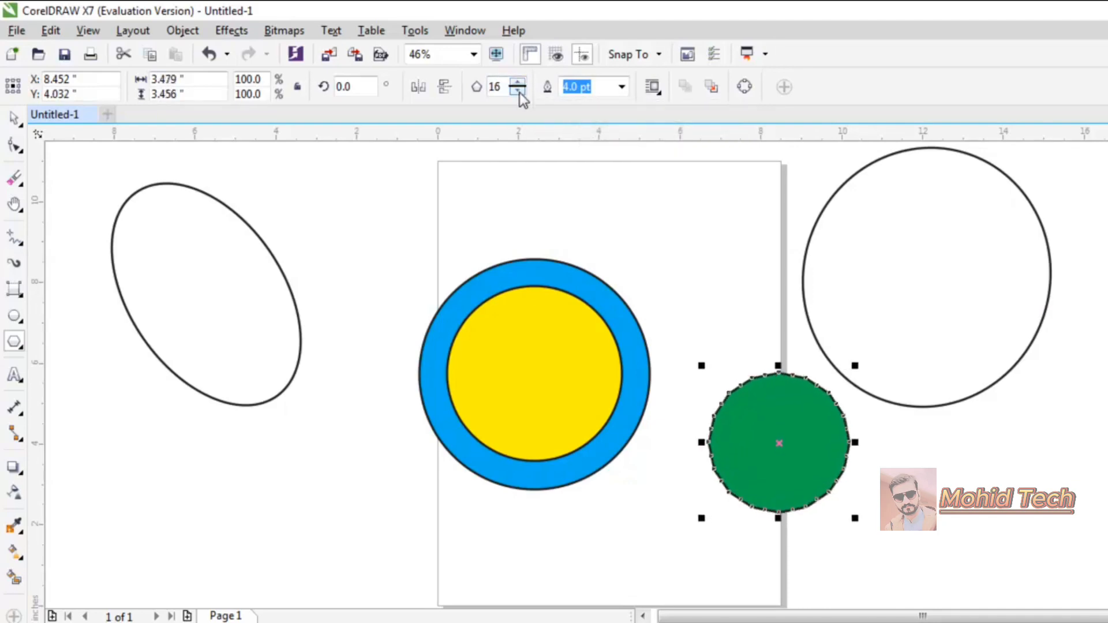
- Reduce the green polygon's number of sides to 3 to make a triangle
left_click(518, 91)
left_click(519, 90)
left_click(518, 91)
left_click(519, 91)
left_click(519, 90)
left_click(518, 91)
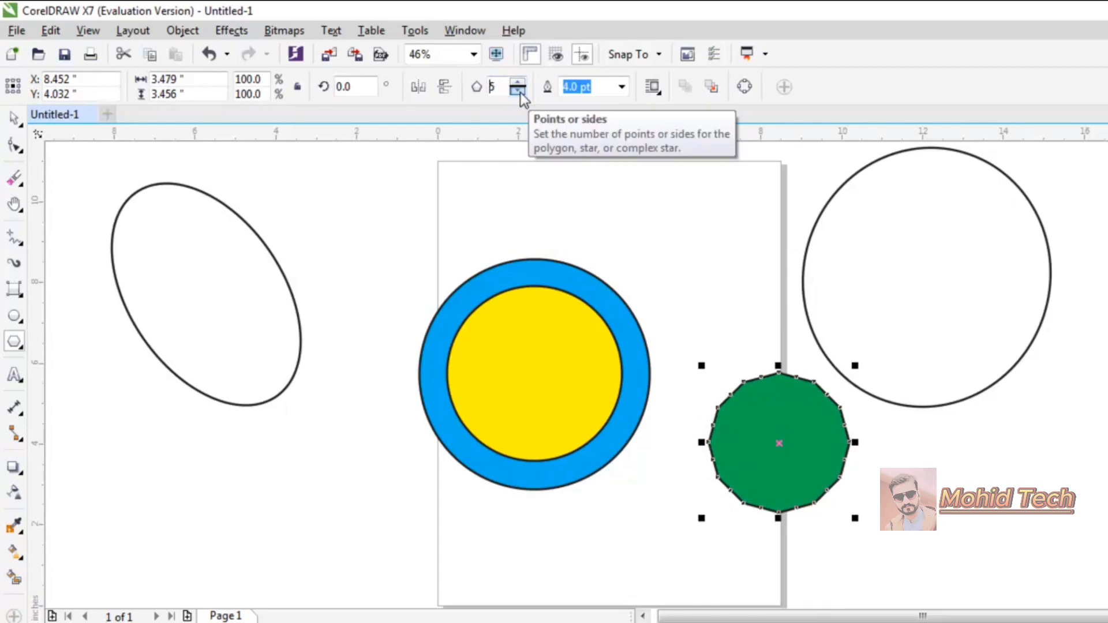
left_click(518, 90)
left_click(519, 91)
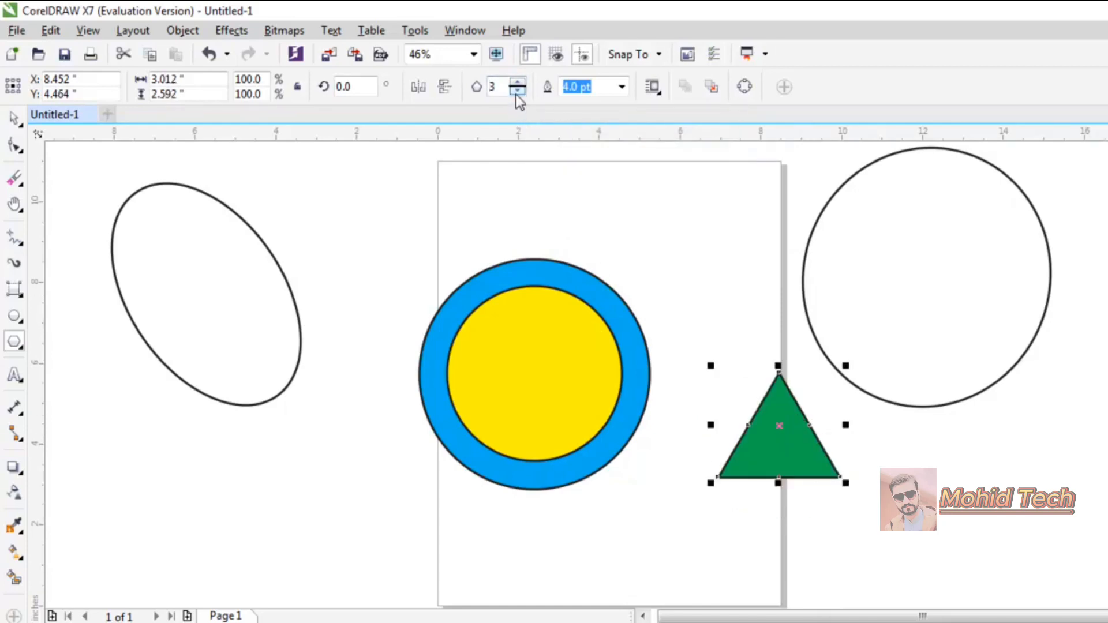
left_click(494, 87)
left_click_drag(779, 448, 675, 254)
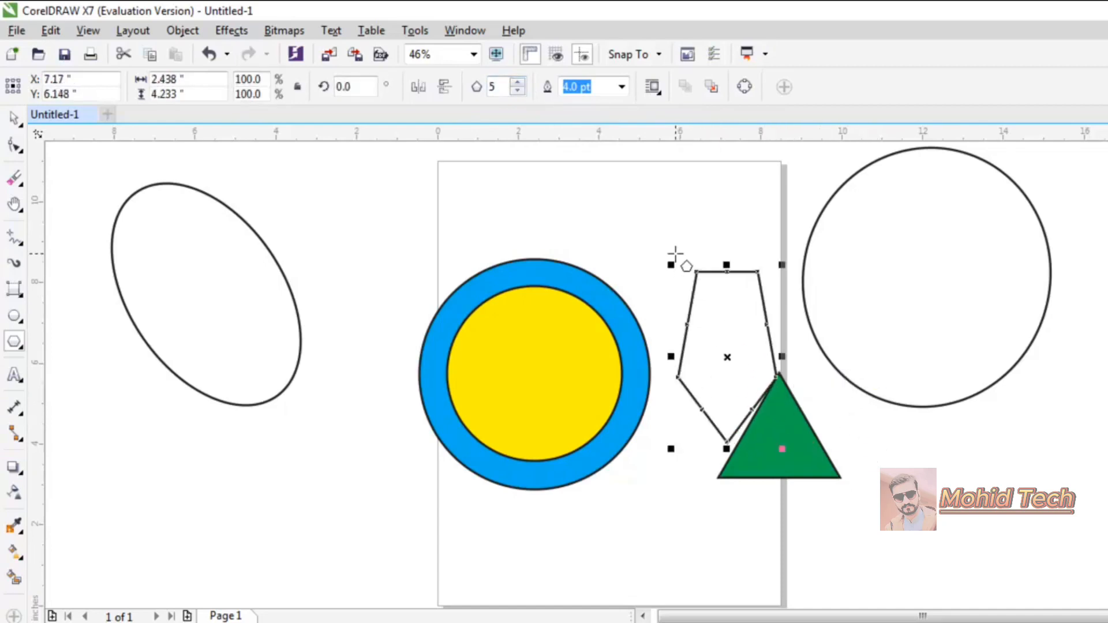
key("ctrl+z")
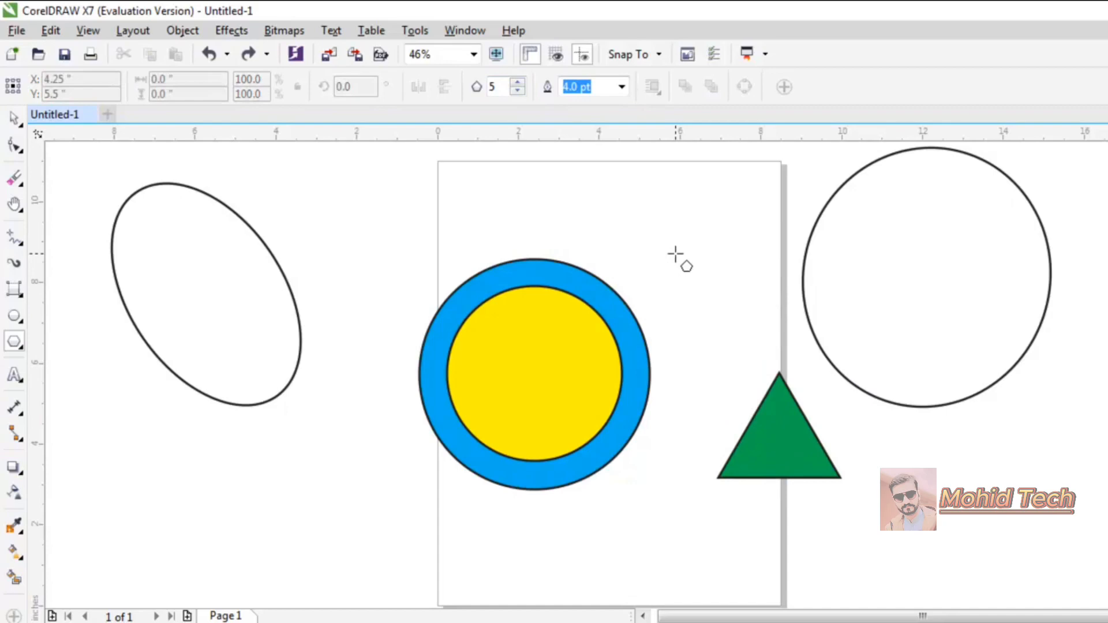
- Draw a five-pointed star about 3.9 by 3.7 inches between the tilted ellipse and the blue circle with the Star tool
left_click(11, 346)
left_click(64, 362)
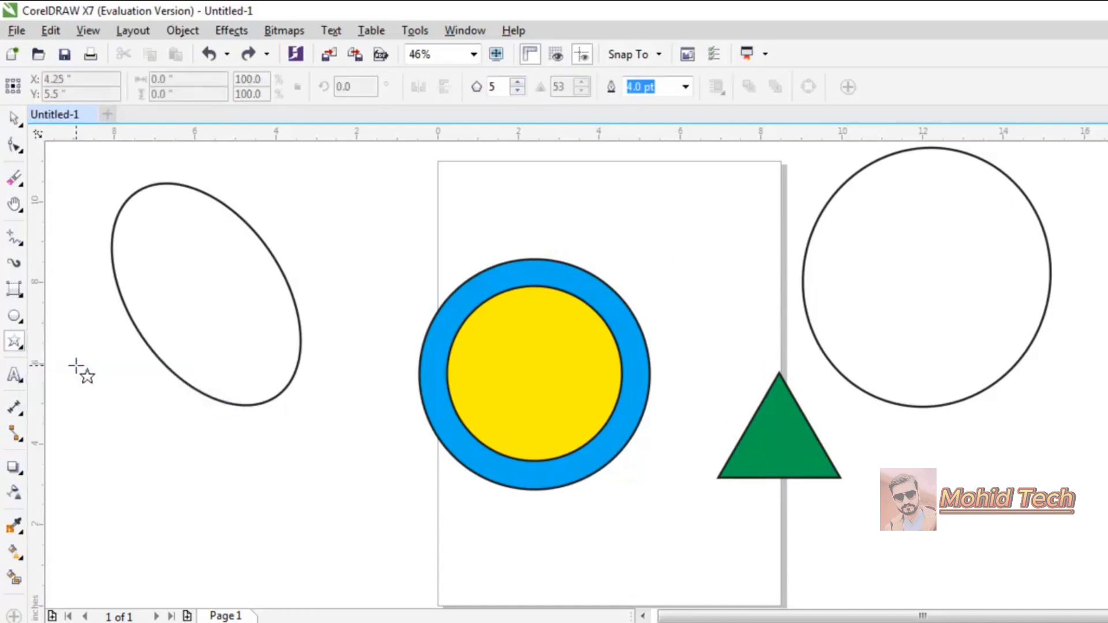
left_click_drag(296, 255, 468, 419)
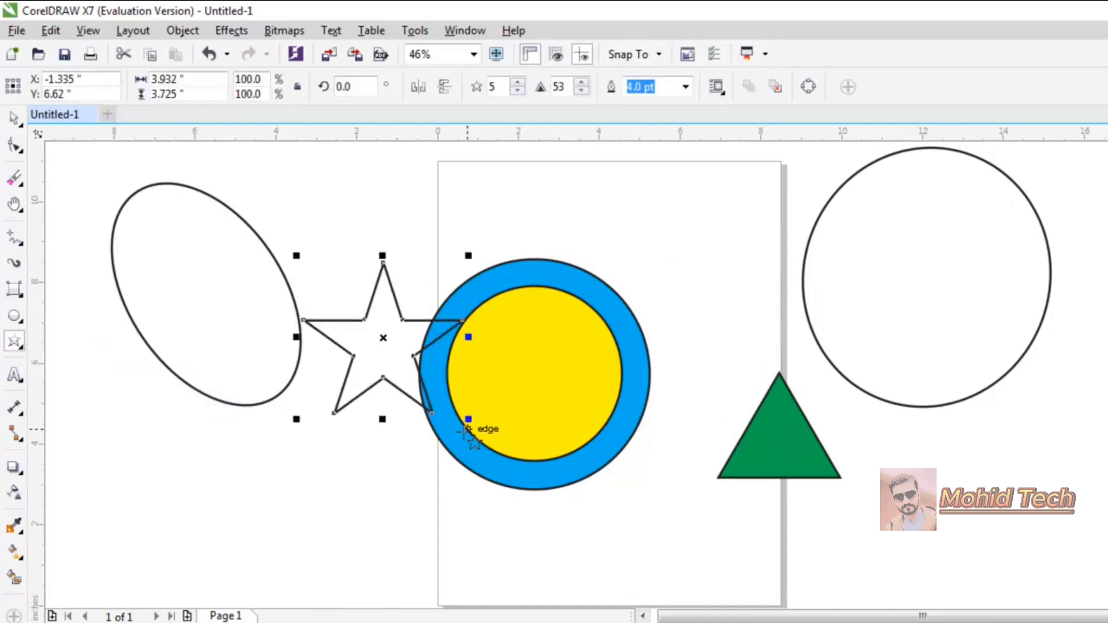
- Delete all existing shapes and draw a green-filled five-pointed star about 4.6 by 4.4 inches across the page's left edge
key("ctrl+a")
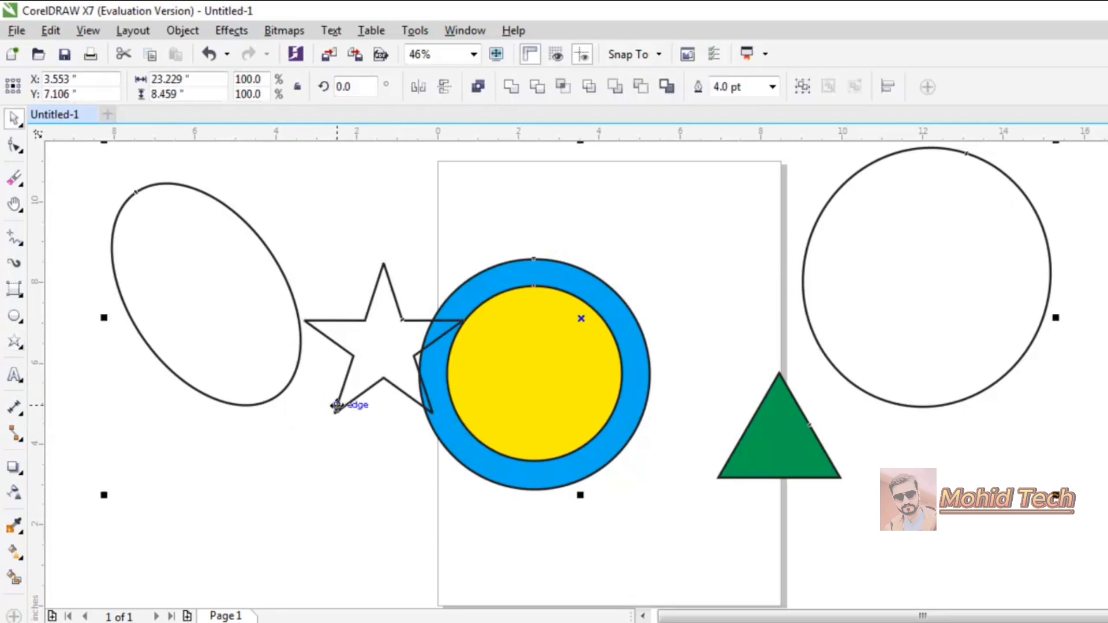
key("Delete")
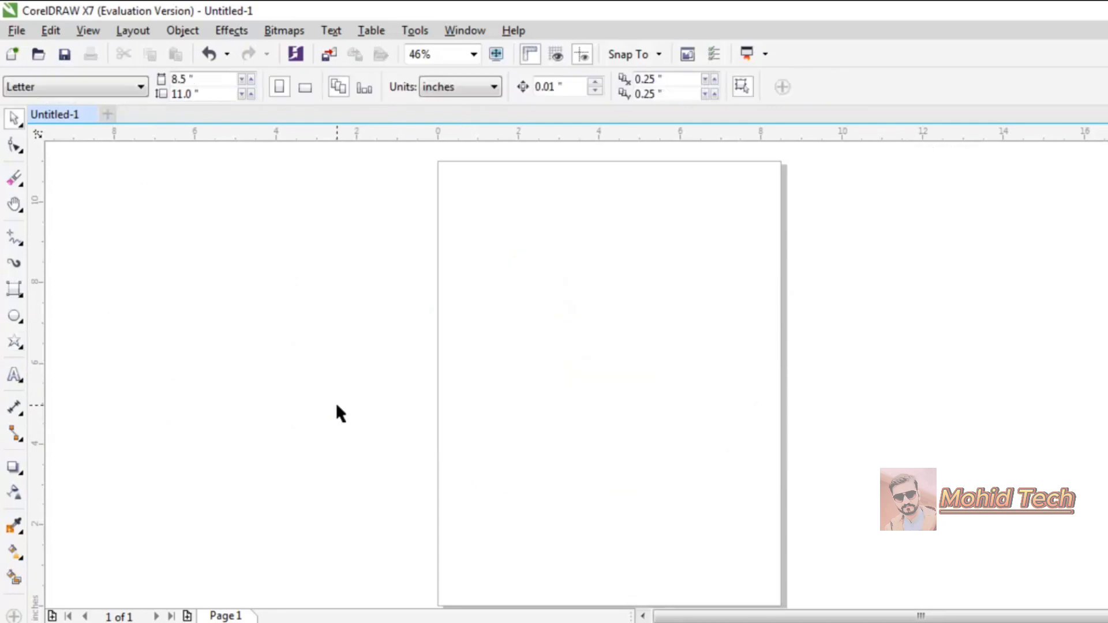
left_click(14, 341)
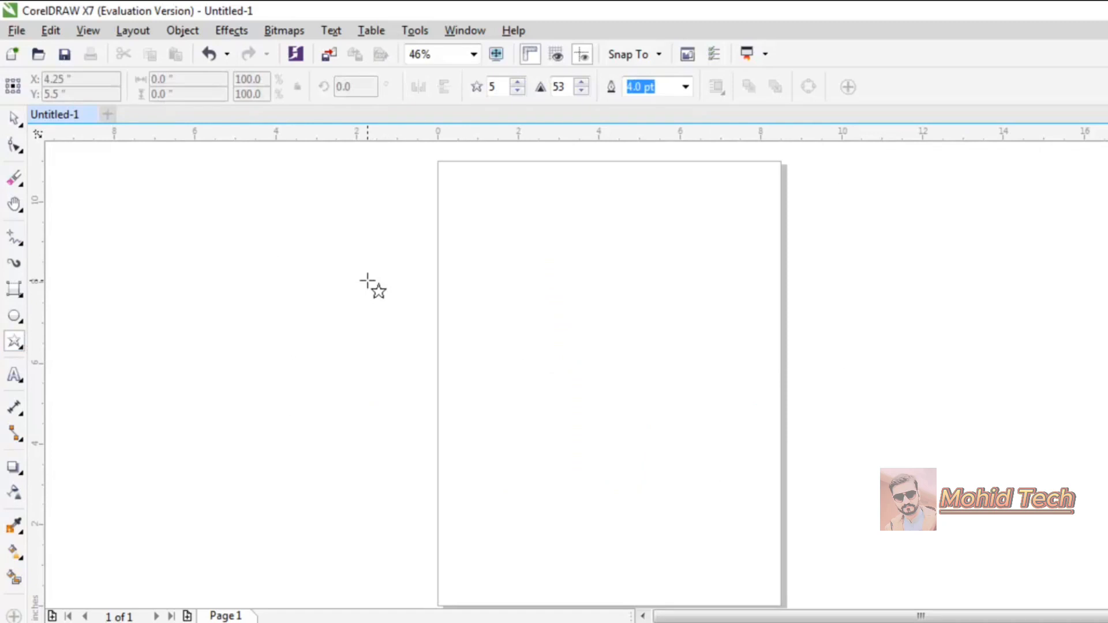
left_click_drag(367, 281, 566, 449)
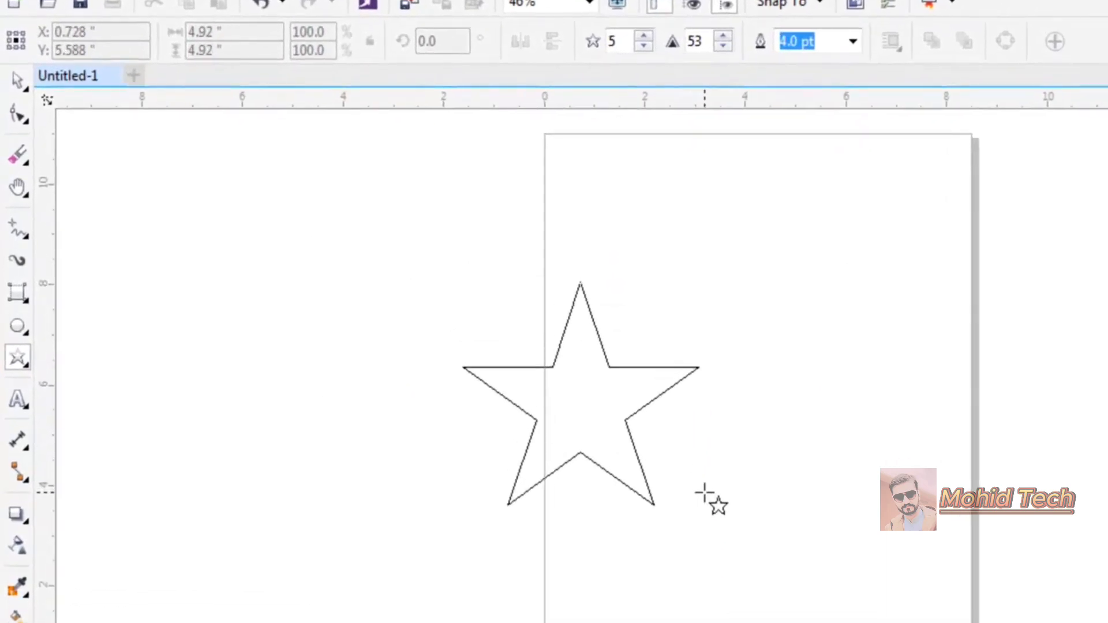
left_click_drag(705, 493, 701, 444)
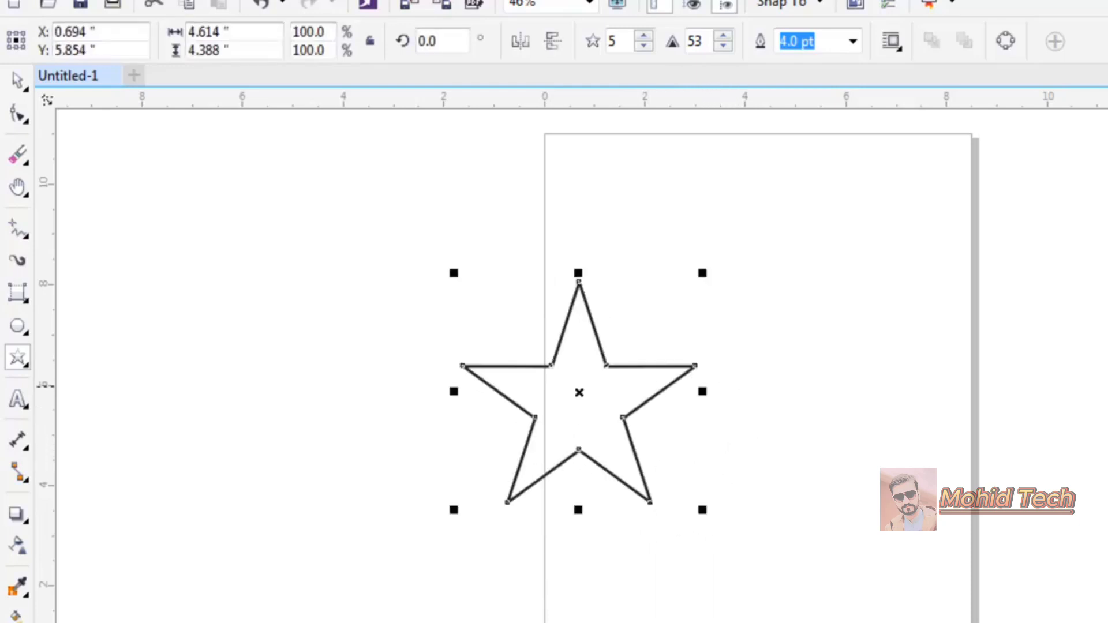
left_click(1106, 398)
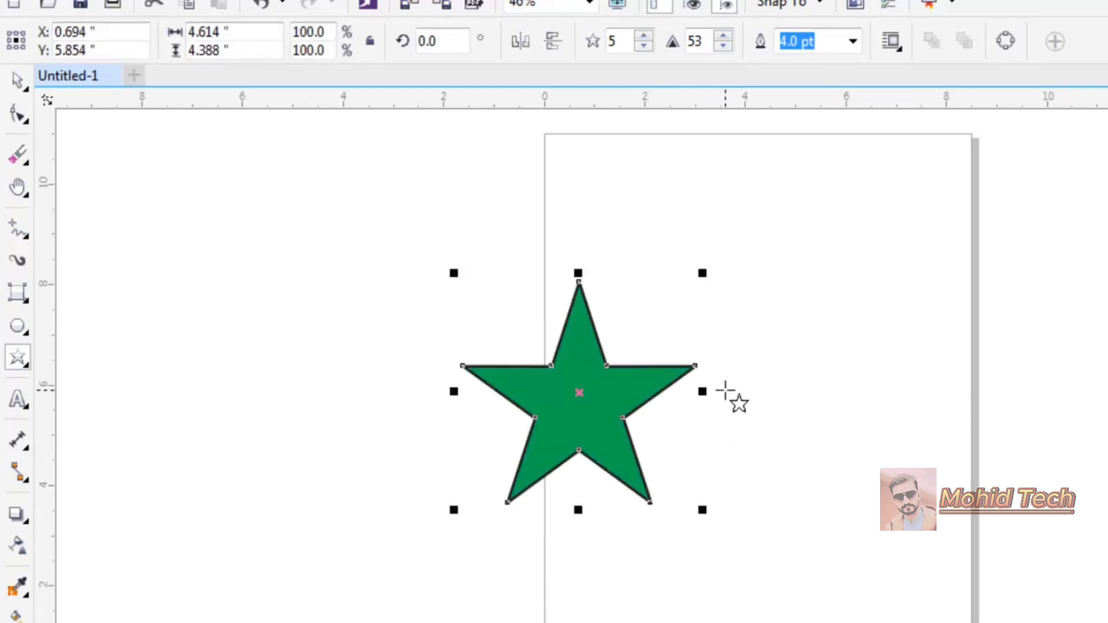
left_click(18, 87)
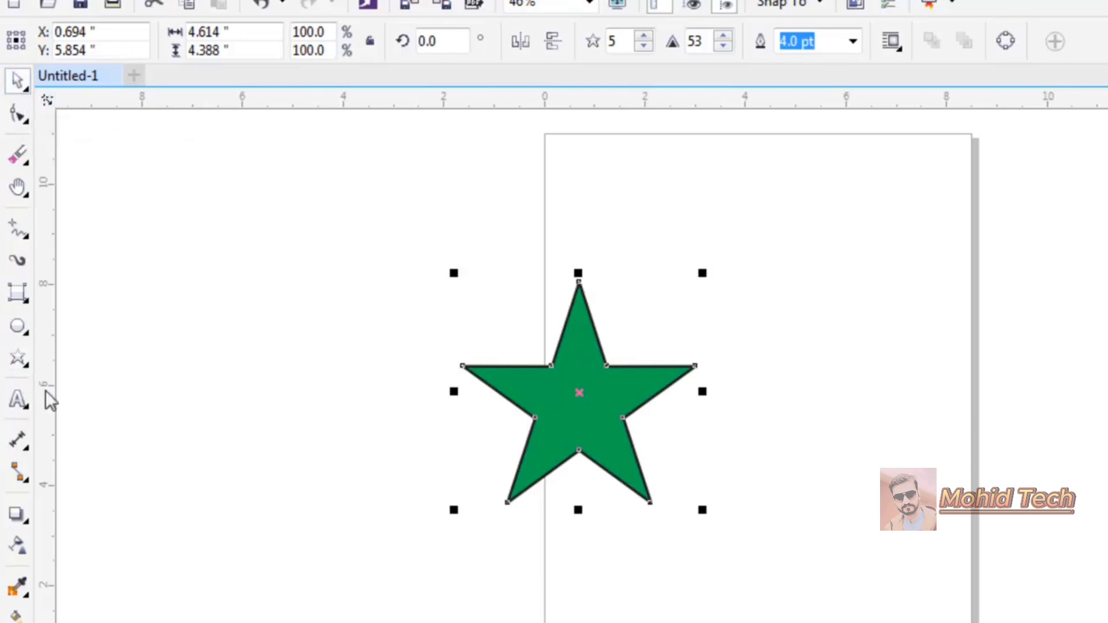
- Draw a nine-pointed complex star about 6.2 by 5.5 inches across the page's right edge and fill it red
left_click(22, 361)
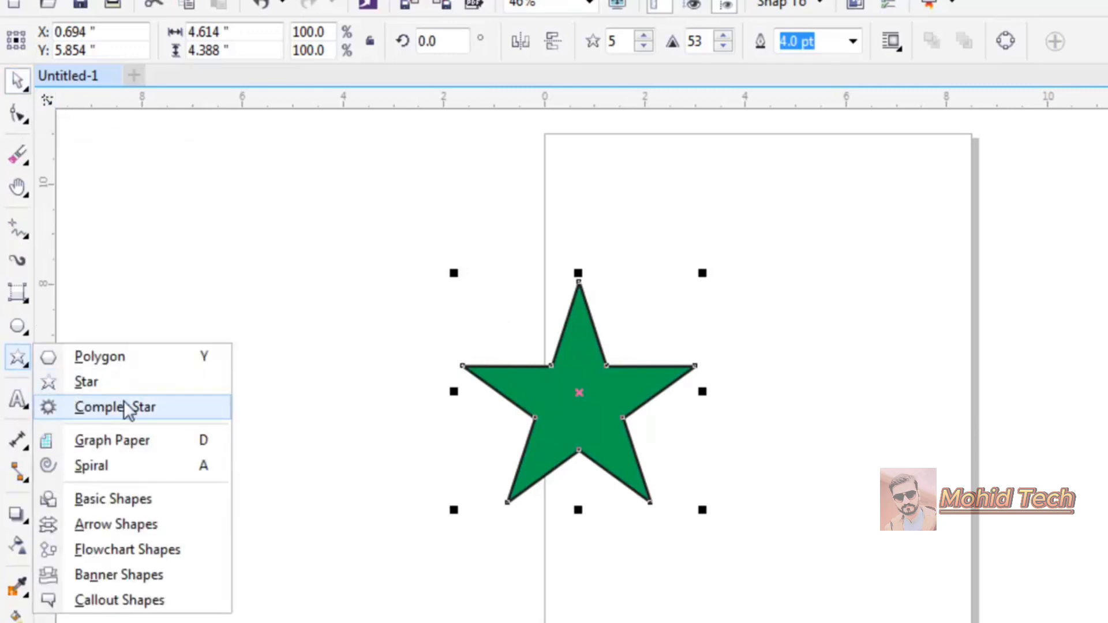
left_click(140, 412)
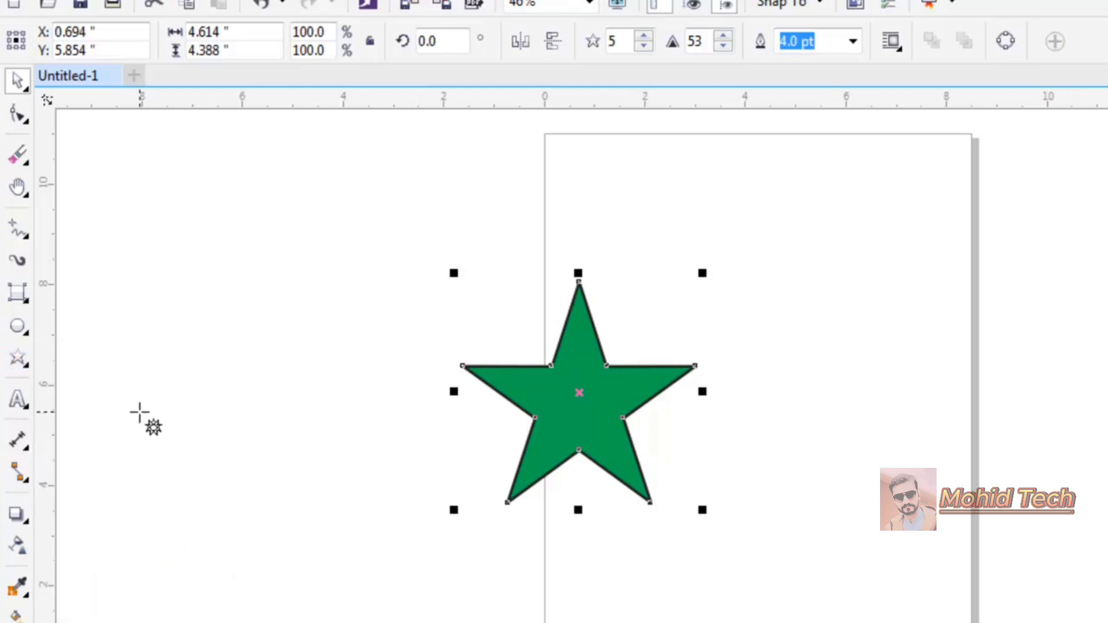
left_click_drag(848, 240, 1105, 489)
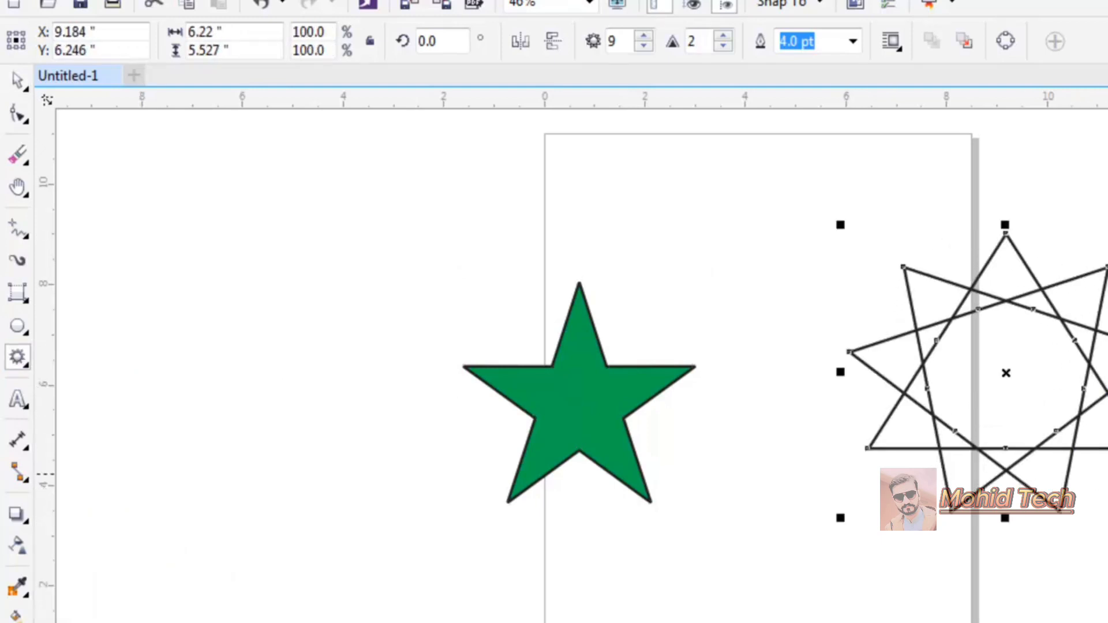
left_click(1107, 475)
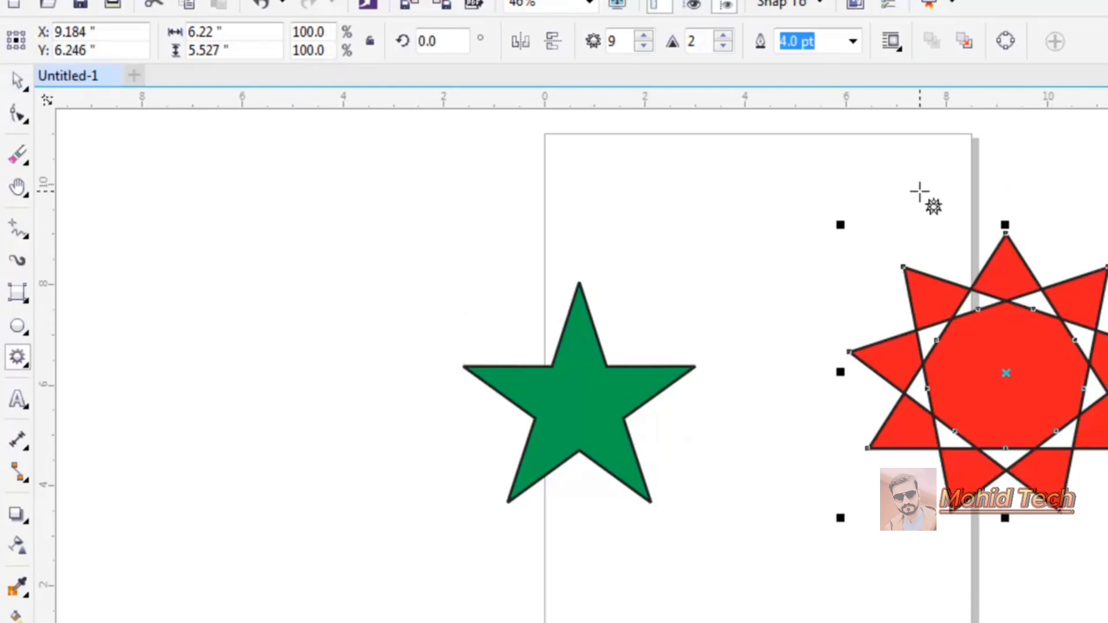
- Lower the red complex star's number of points to 6 and raise it back to at least 9
left_click(644, 46)
left_click(644, 46)
left_click(644, 46)
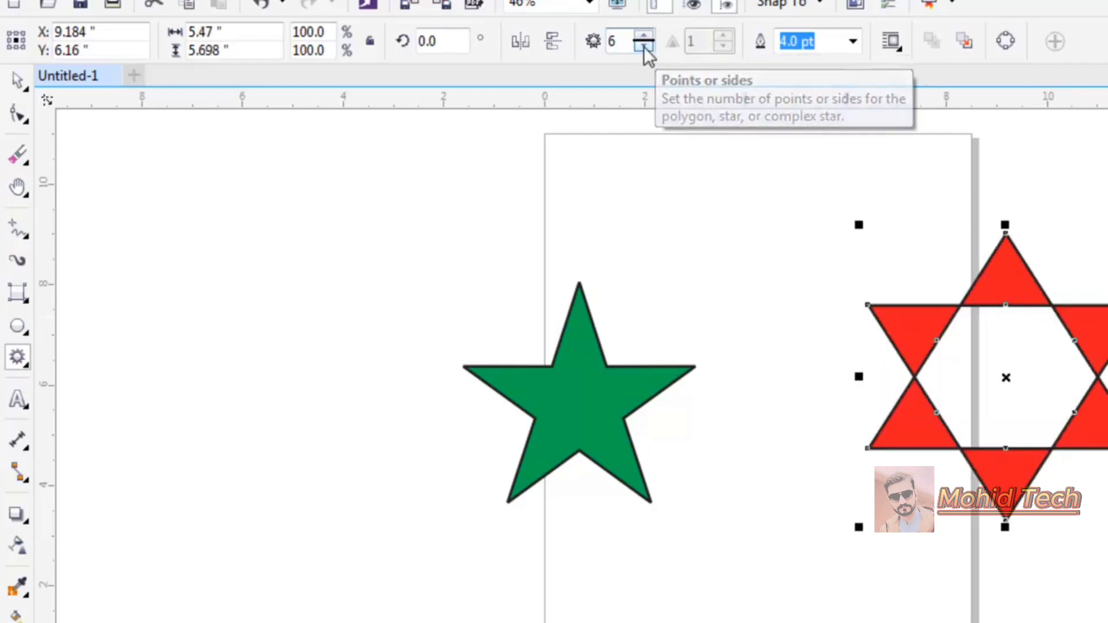
left_click(644, 37)
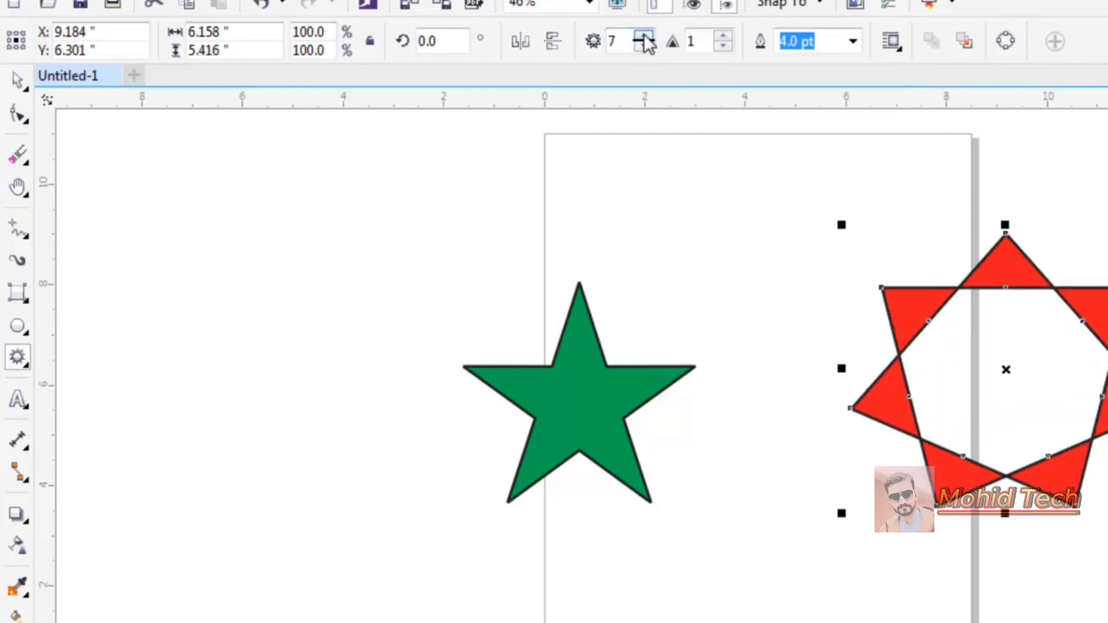
left_click(645, 36)
left_click(645, 36)
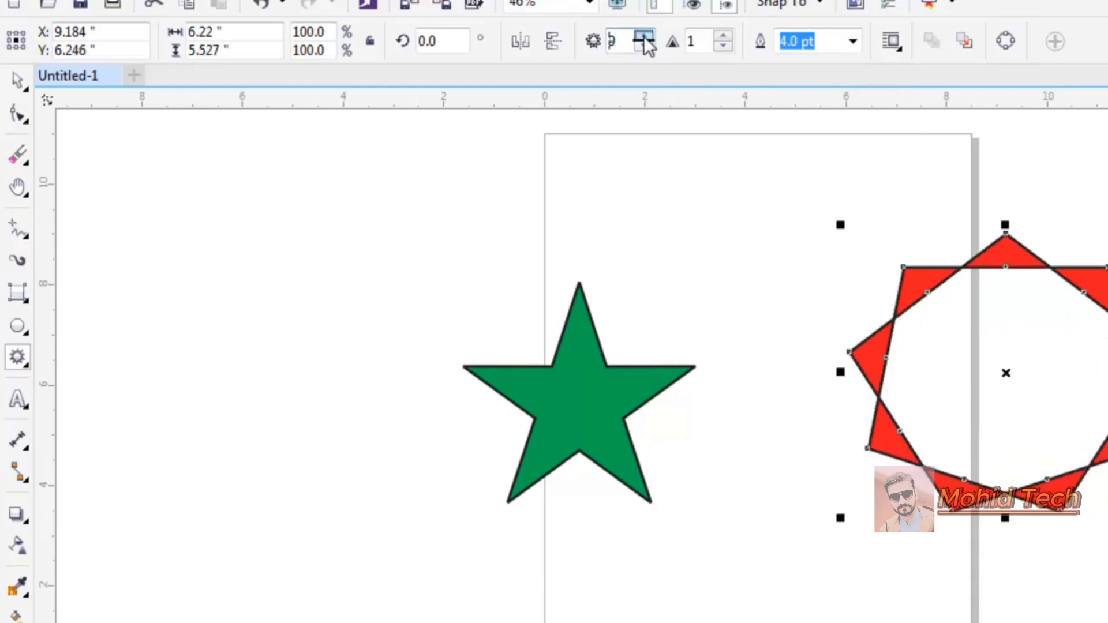
left_click(645, 36)
- Reduce the red complex star's number of points to 5
left_click(643, 46)
left_click(644, 46)
left_click(644, 46)
left_click(644, 46)
left_click(644, 47)
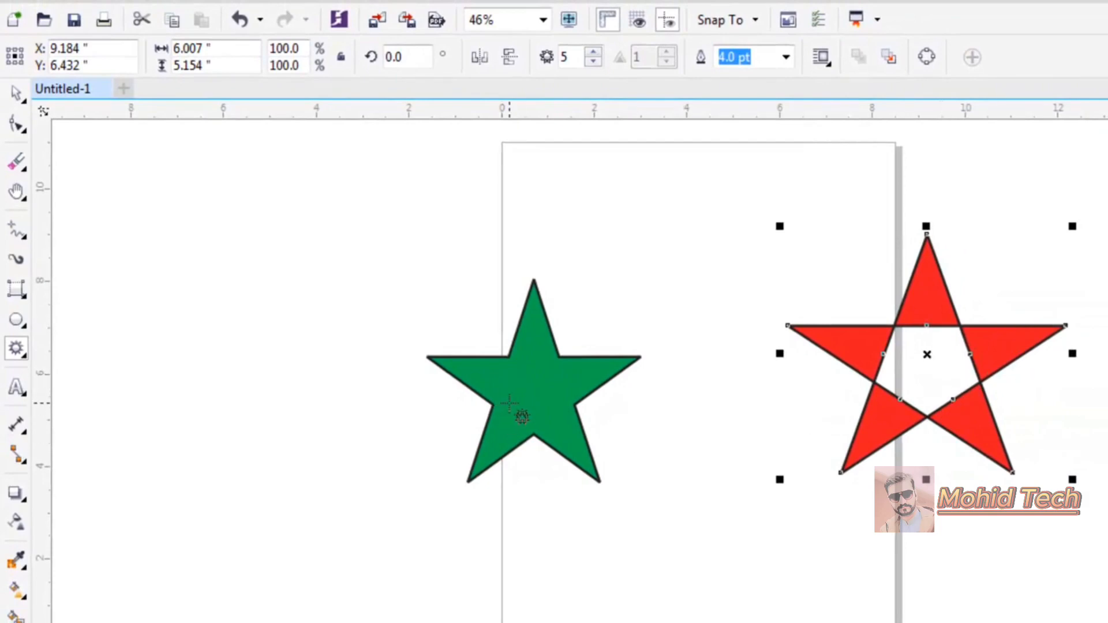
- Draw six four-revolution spirals of varying sizes around and over the green and red stars with the Spiral tool
left_click(18, 359)
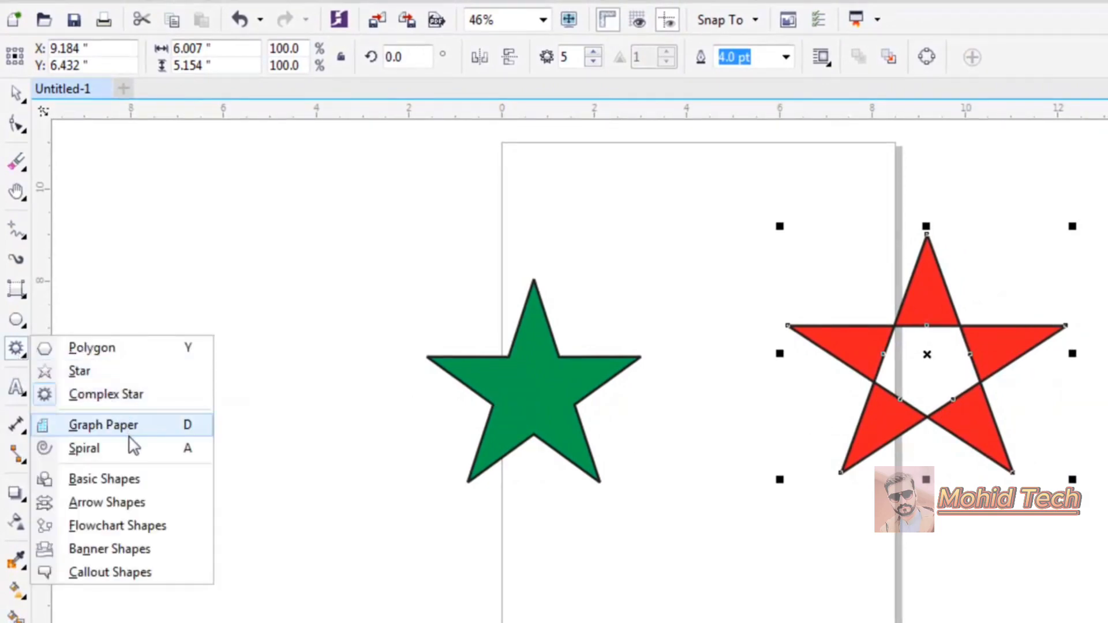
left_click(131, 455)
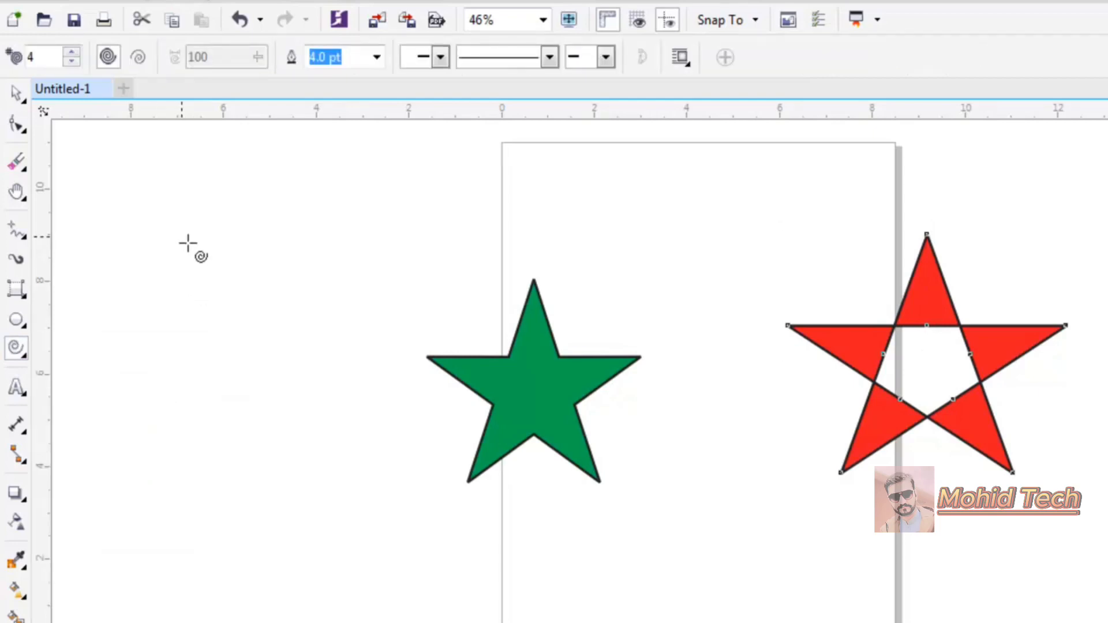
left_click_drag(187, 243, 396, 448)
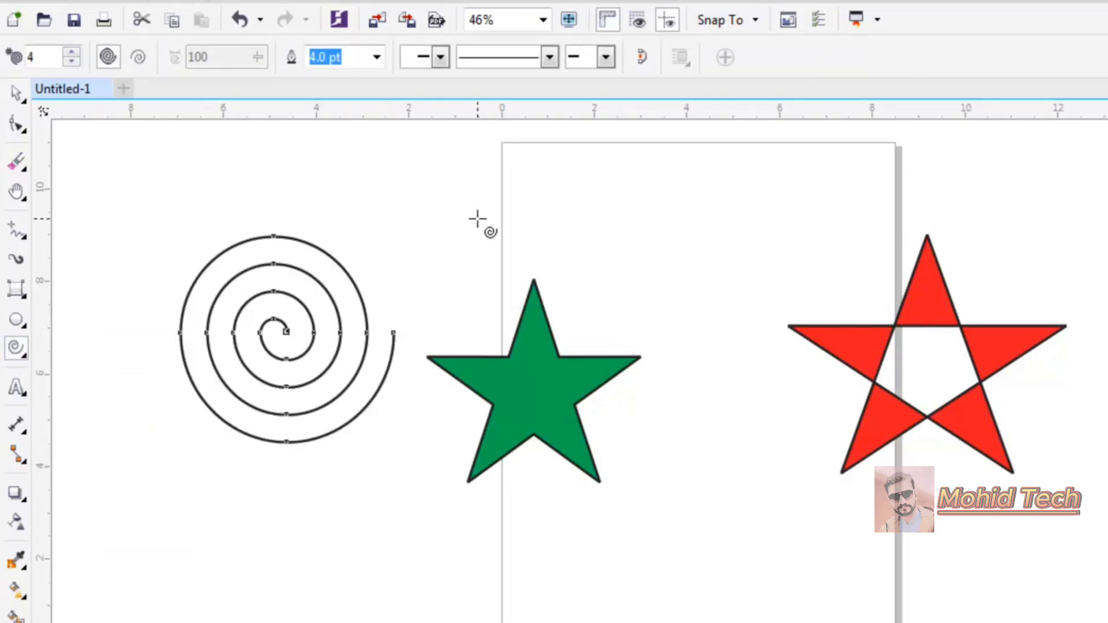
left_click_drag(478, 219, 663, 315)
left_click_drag(709, 179, 922, 362)
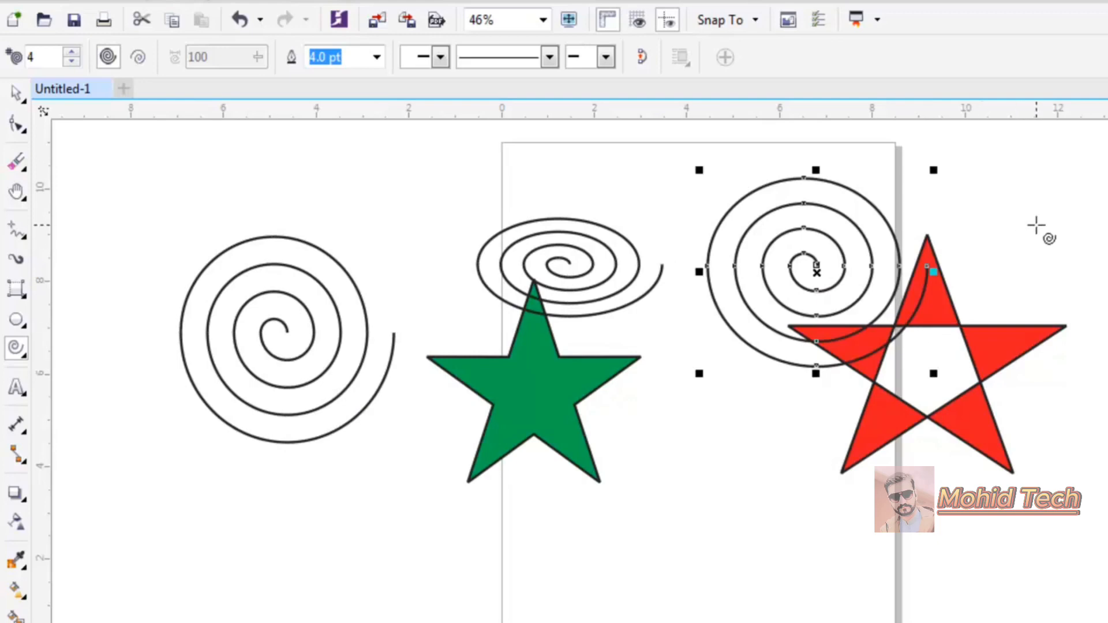
left_click_drag(1036, 225, 1107, 432)
left_click_drag(618, 476, 834, 622)
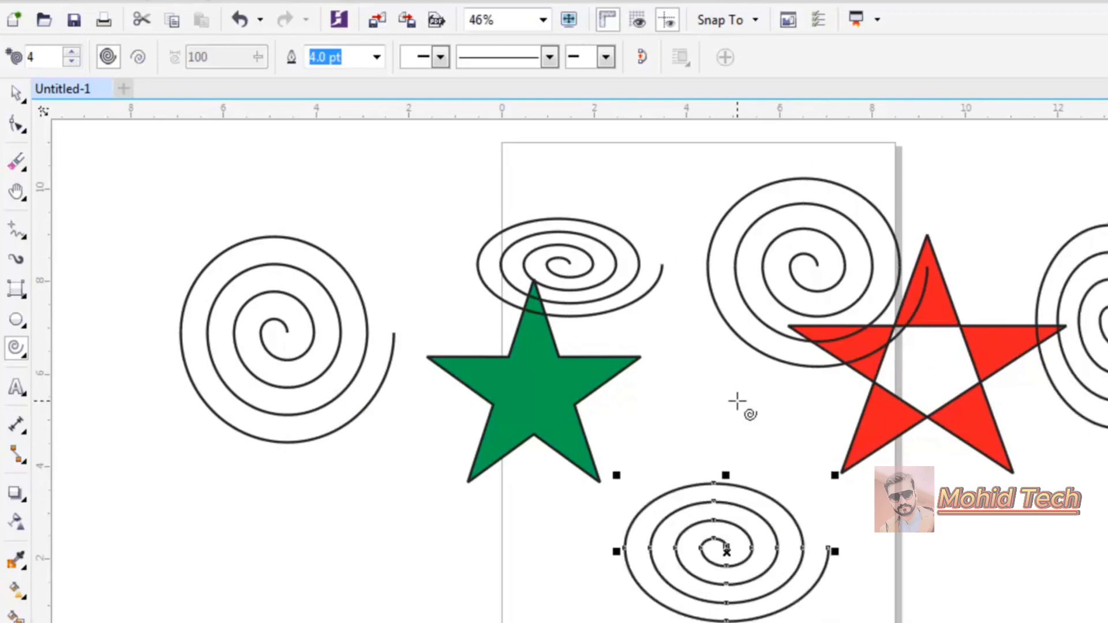
left_click_drag(729, 394, 973, 575)
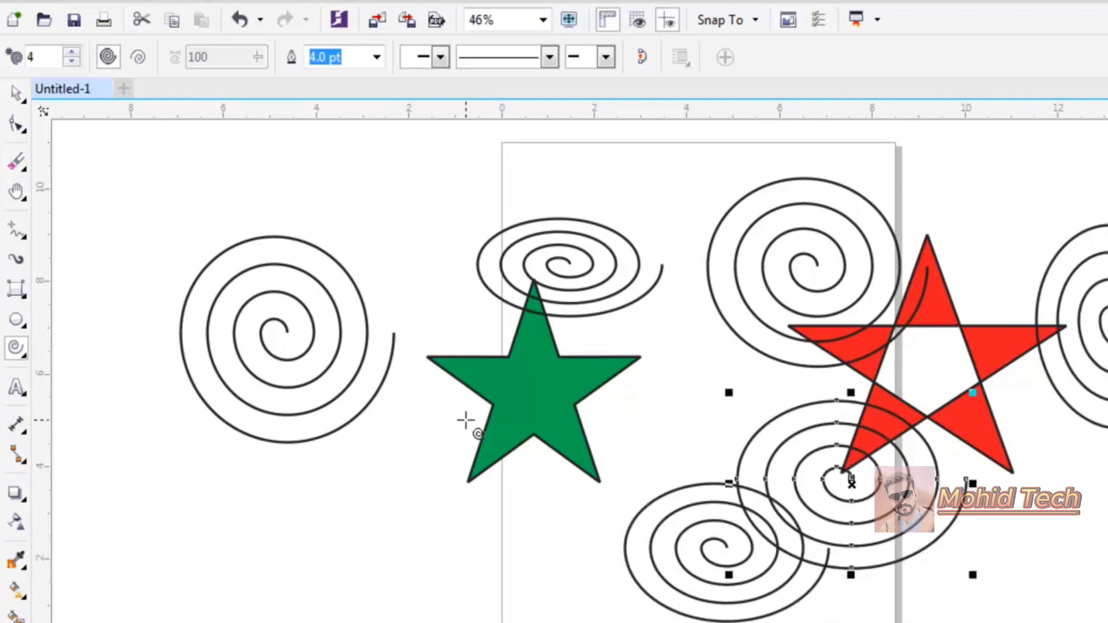
- Draw three parallelograms of different sizes above the green star with the Basic Shapes tool, the last about 2.4 by 1.3 inches
left_click(22, 358)
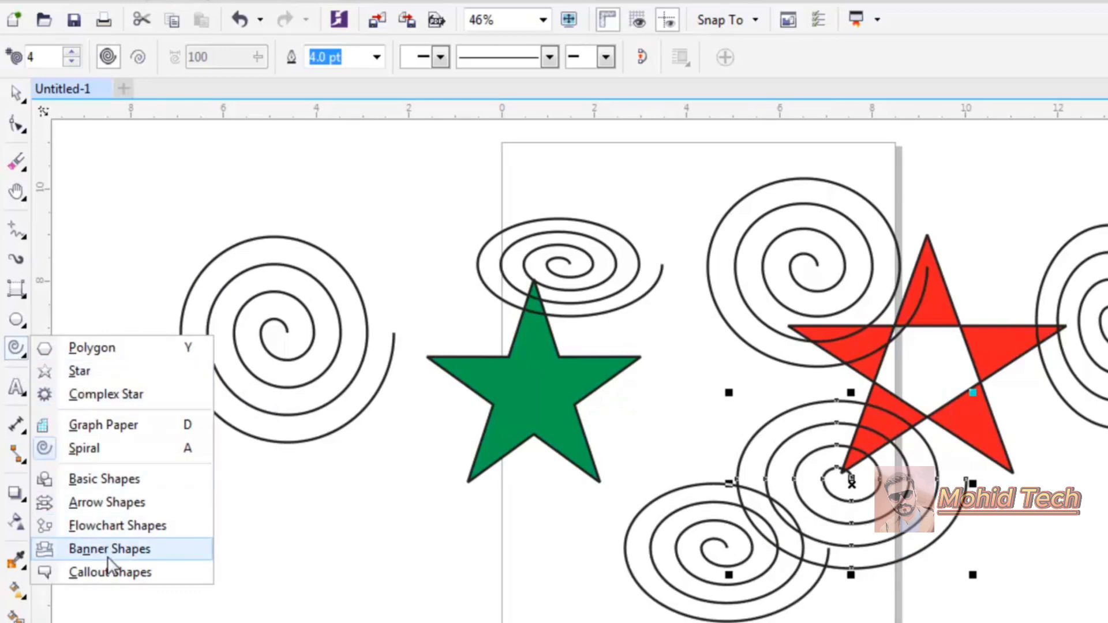
left_click(122, 480)
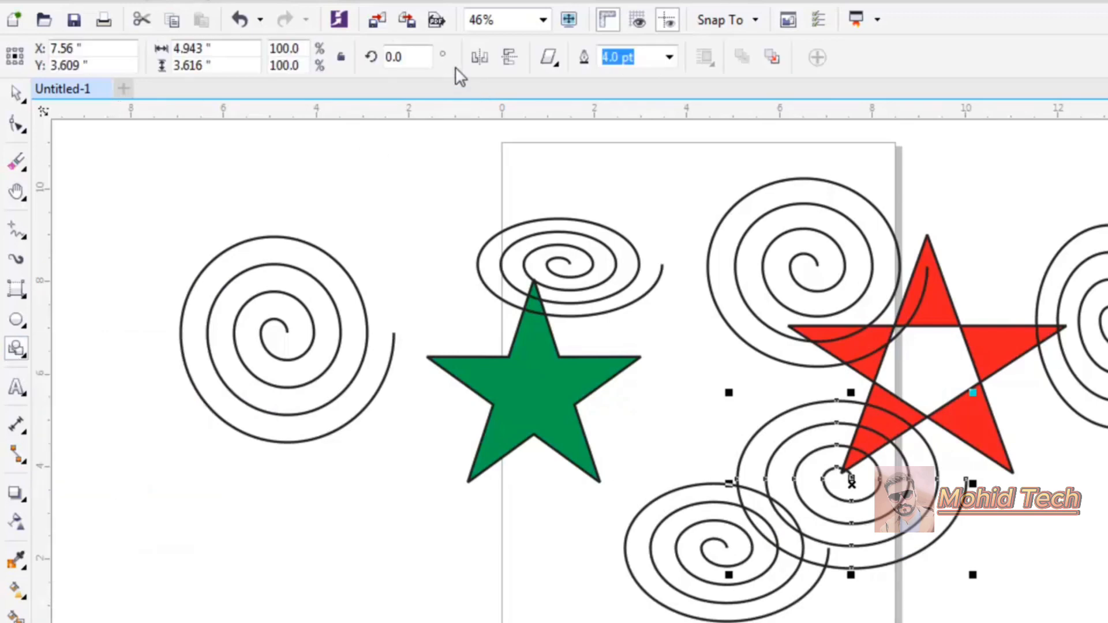
mouse_move(288, 153)
left_mouse_down()
mouse_move(429, 230)
mouse_move(531, 320)
left_mouse_up()
left_click_drag(557, 165, 682, 238)
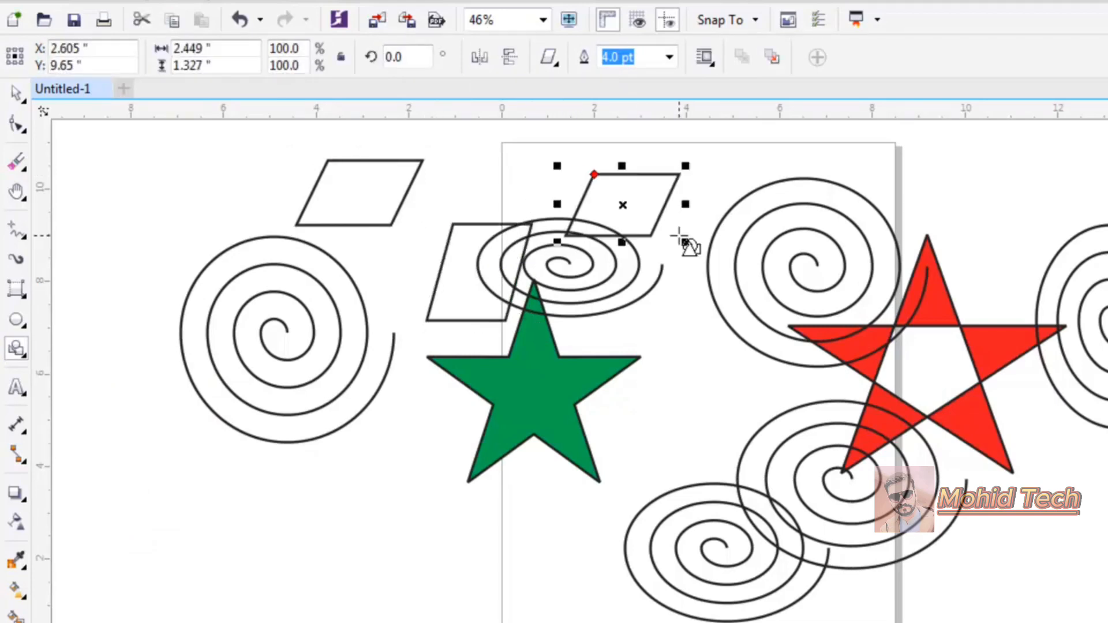
- Draw a smiley face about 3.7 by 3.7 inches over the red star's outer arm using the smiley basic shape
left_click(549, 57)
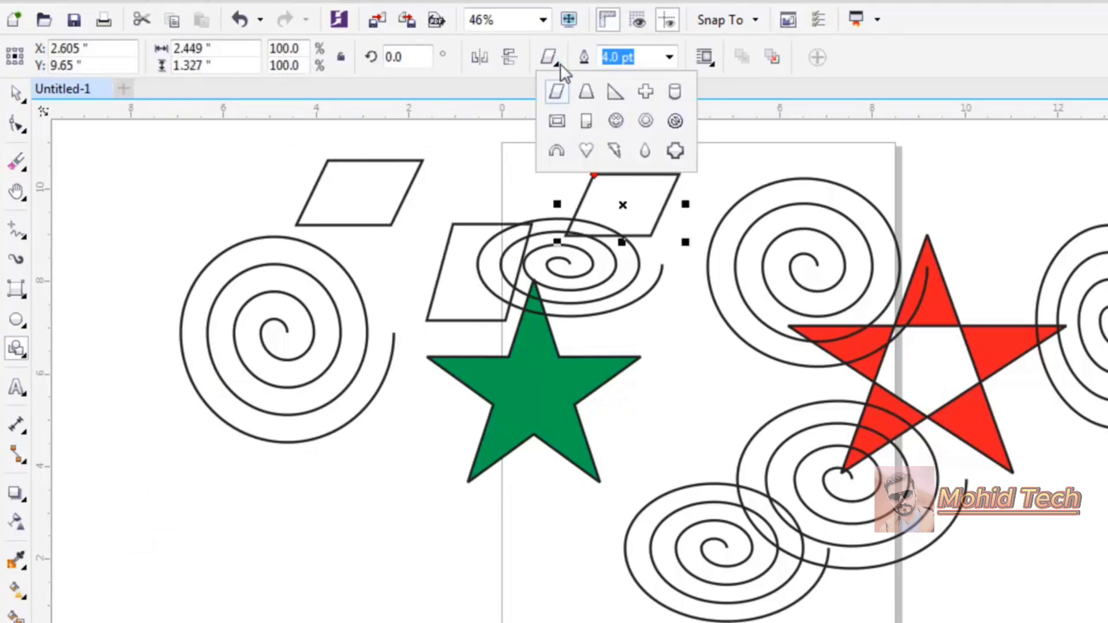
left_click(616, 120)
left_click_drag(961, 211, 1107, 387)
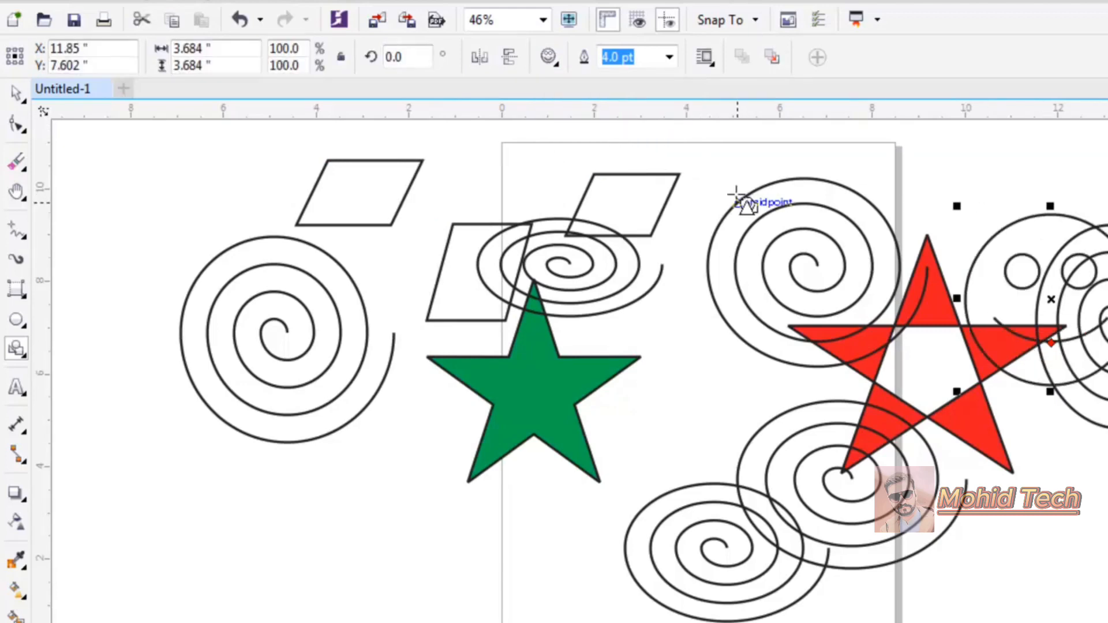
- Delete all shapes and draw a red-filled heart about 4.7 by 4.7 inches across the page's upper left edge
key("ctrl+a")
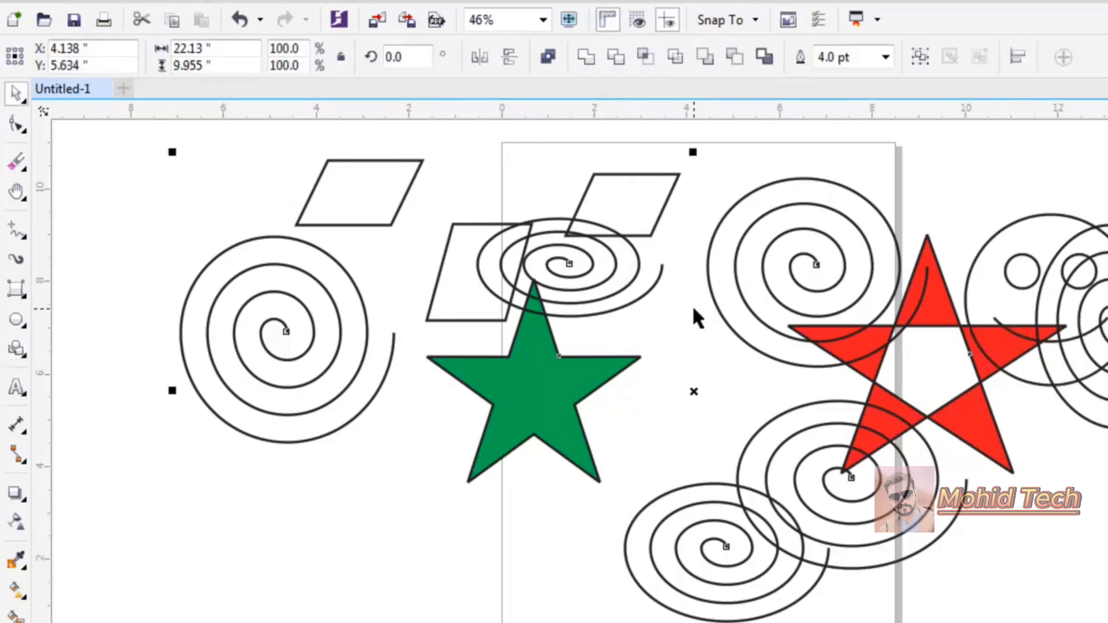
key("Delete")
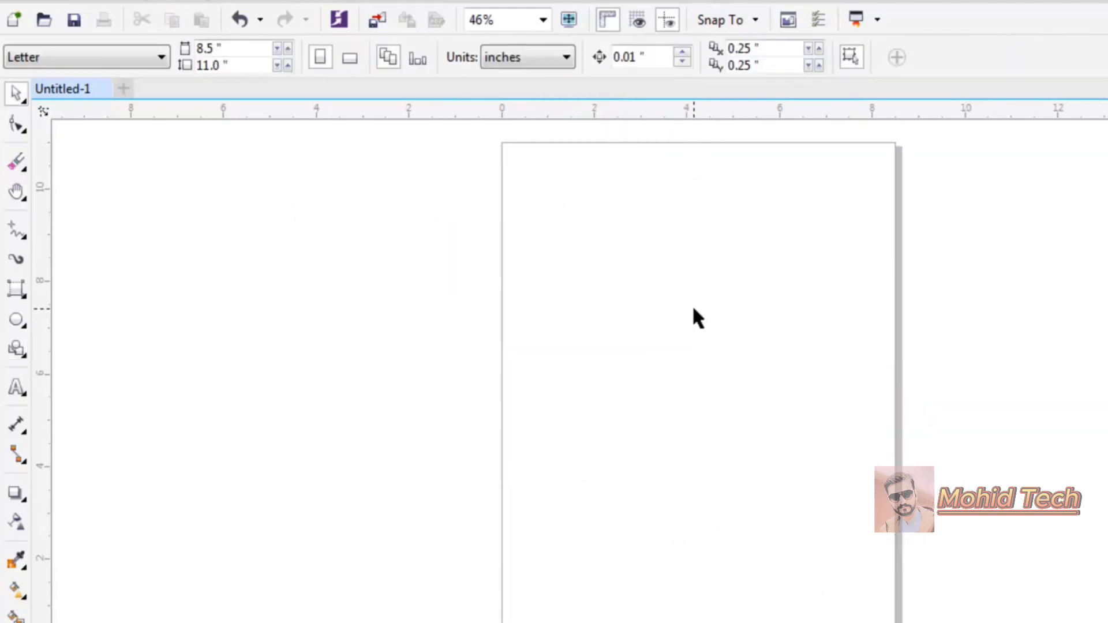
left_click(17, 351)
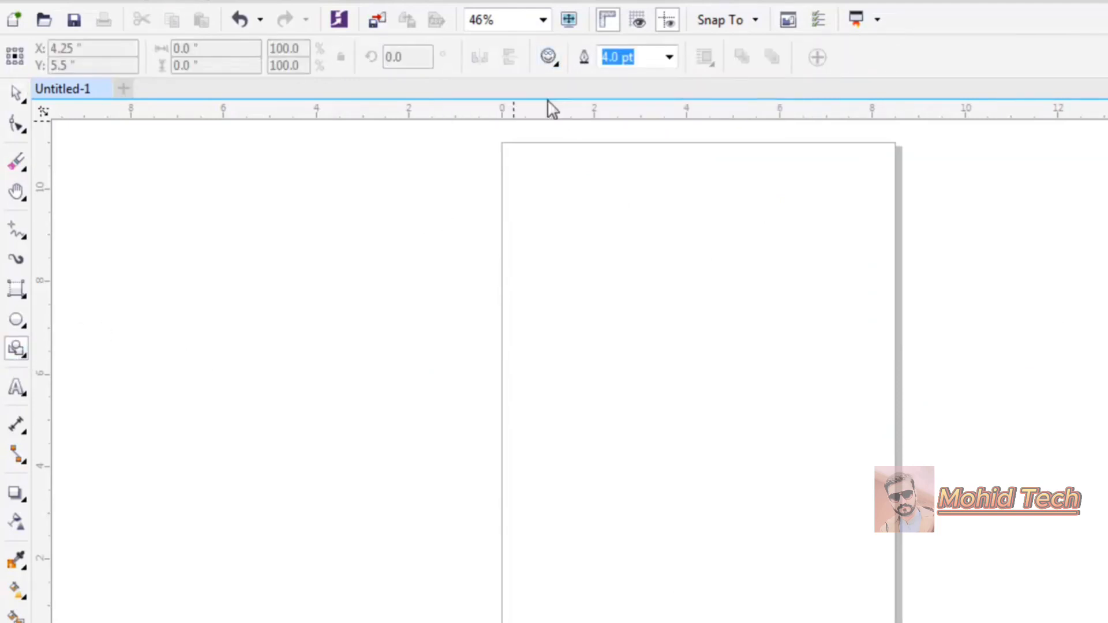
left_click(557, 66)
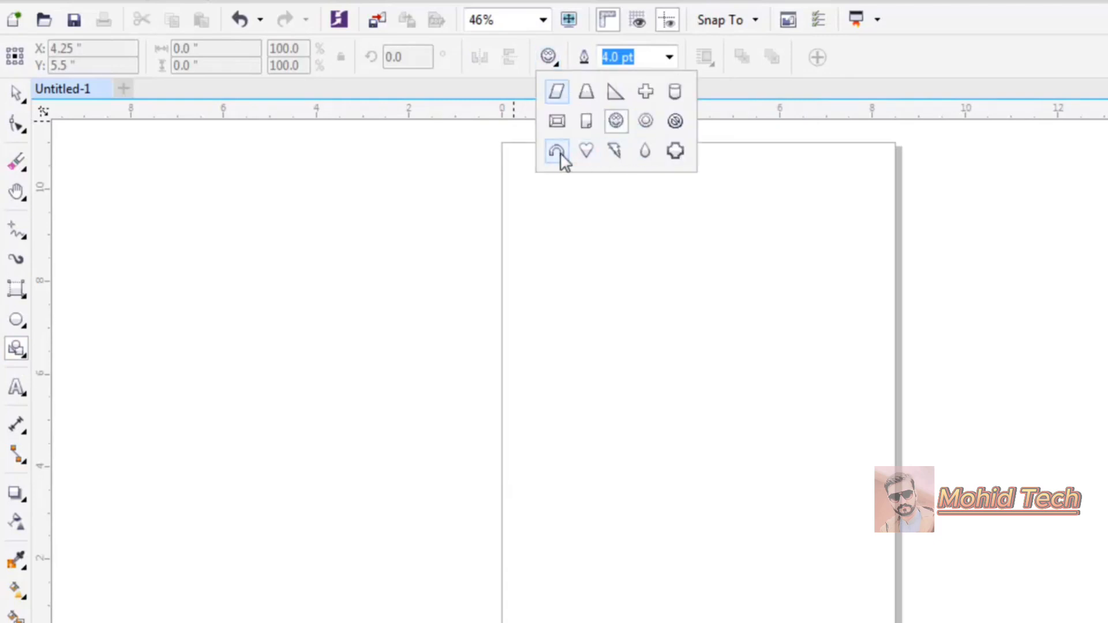
left_click(585, 152)
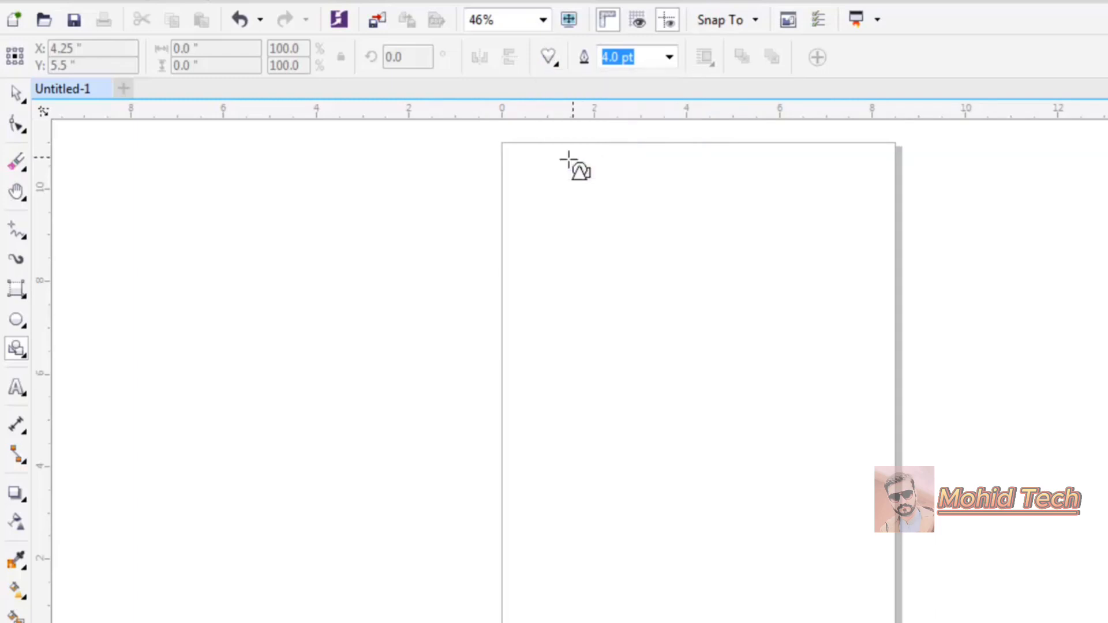
left_click_drag(475, 190, 692, 408)
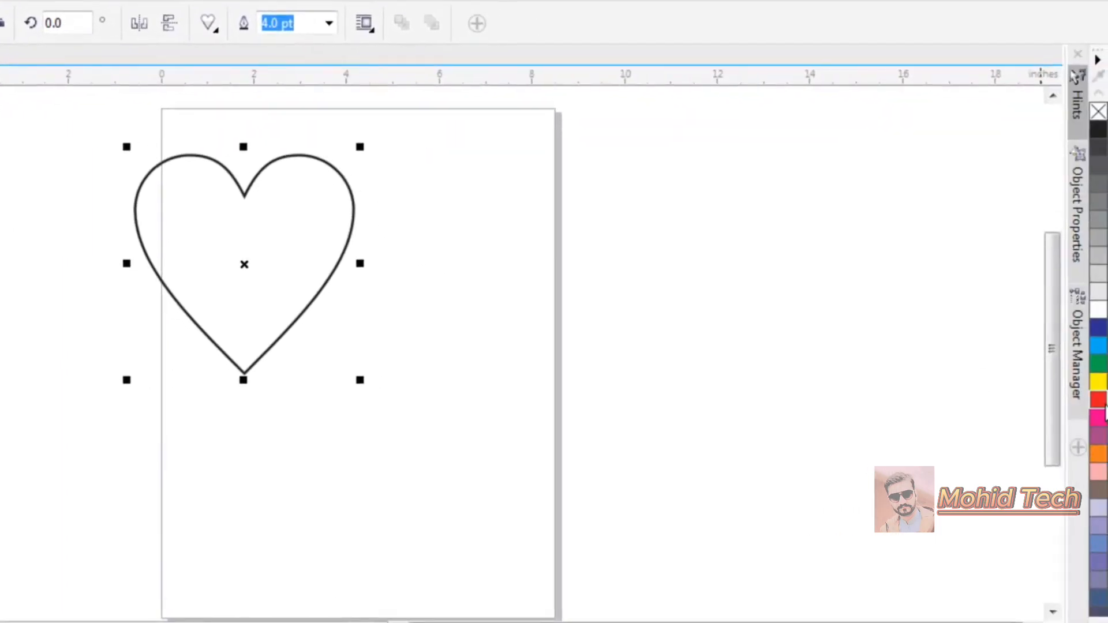
left_click(1101, 401)
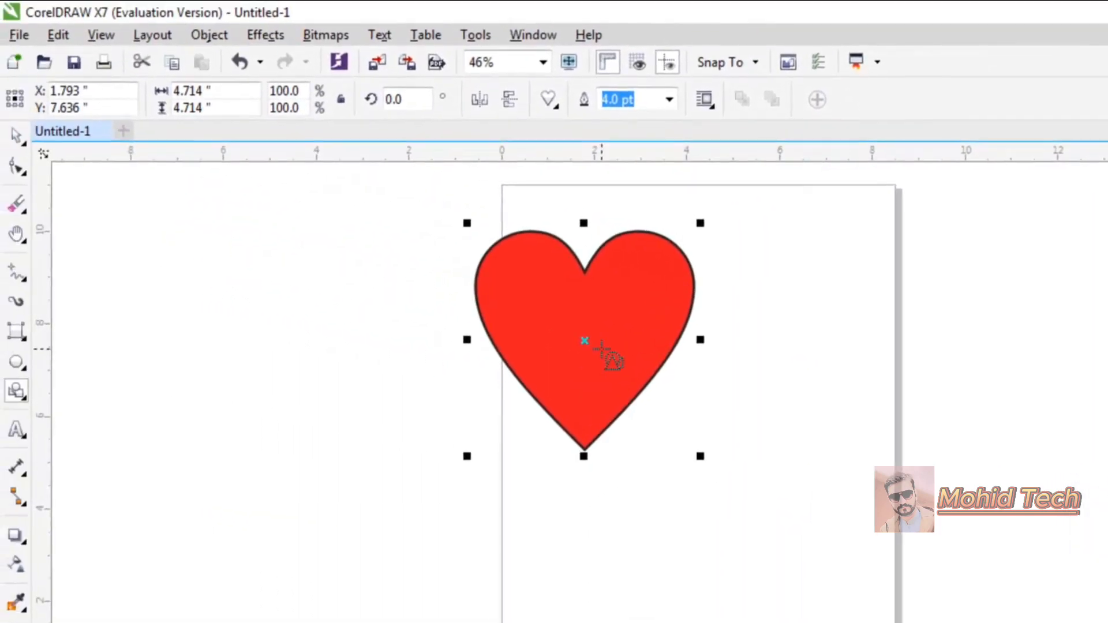
- Draw a second heart about 3.5 by 3.2 inches overlapping the red heart's lower right side and fill it green
left_click_drag(592, 340, 772, 504)
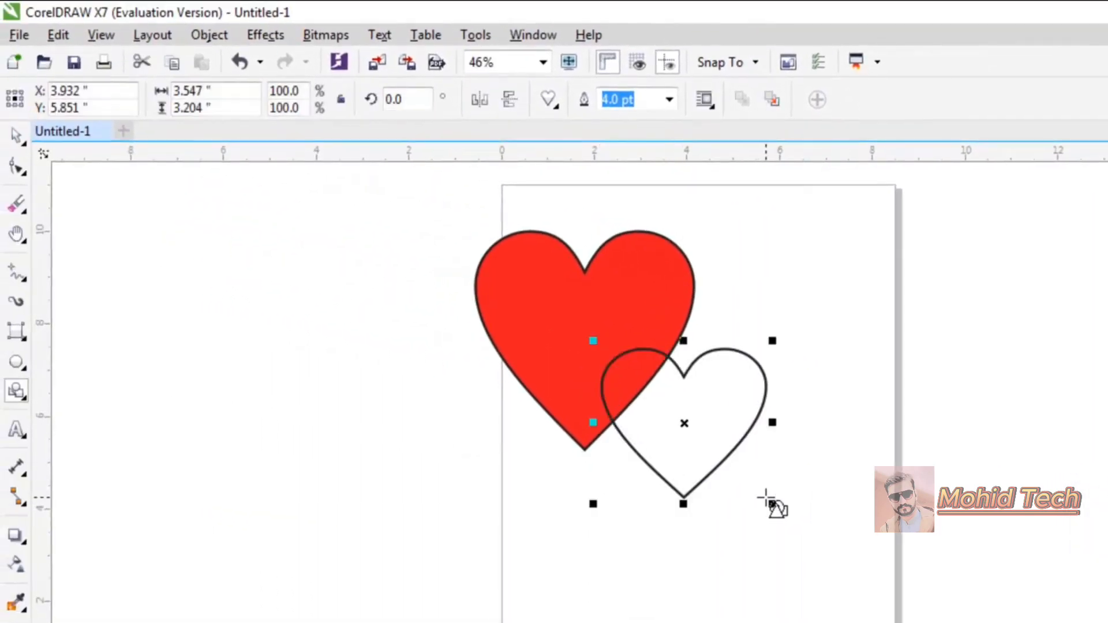
left_click(1103, 508)
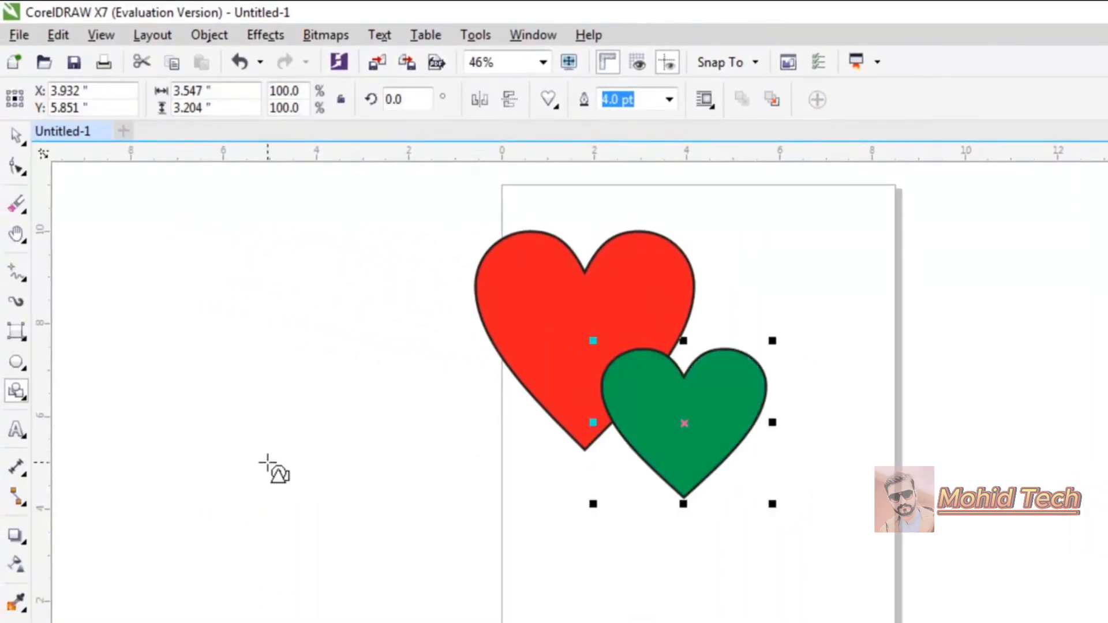
- Start the Polygon tool for drawing a five-sided shape
left_click(15, 394)
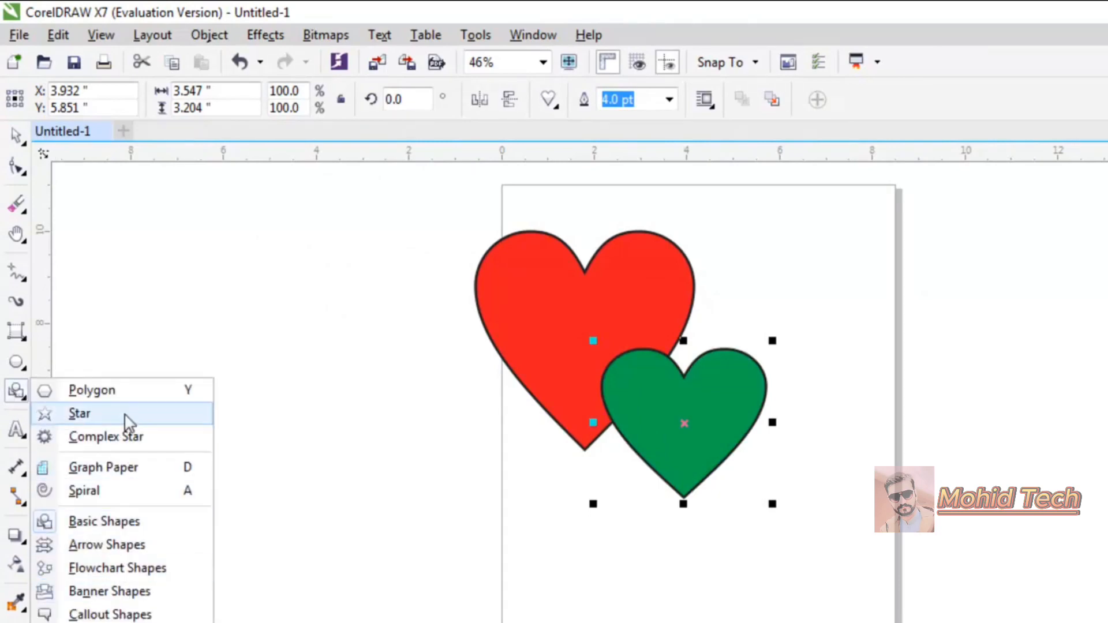
left_click(94, 391)
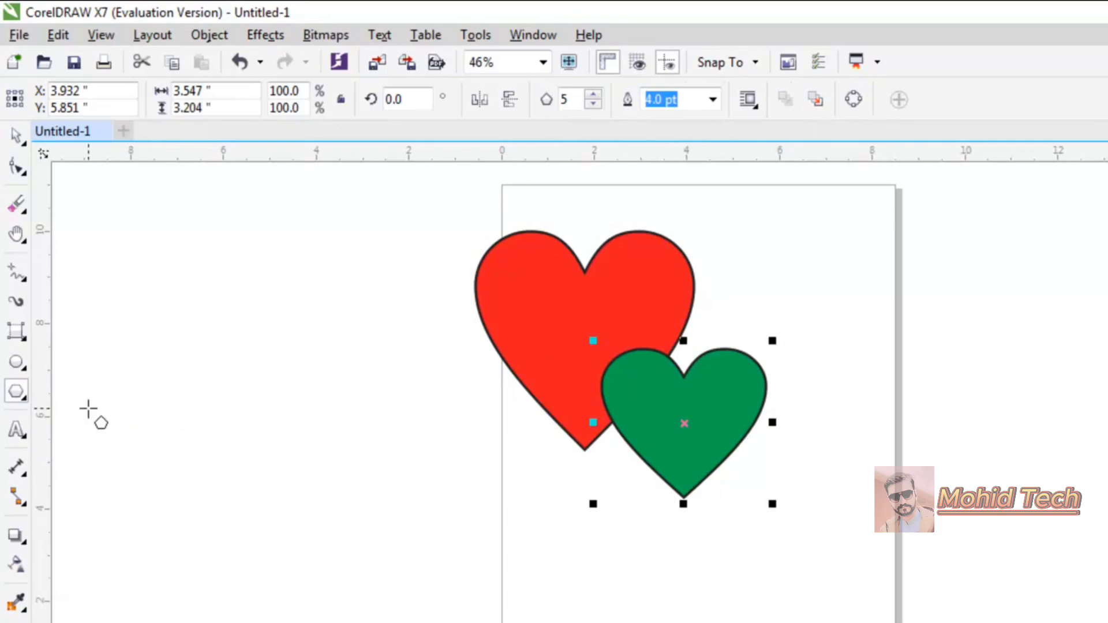